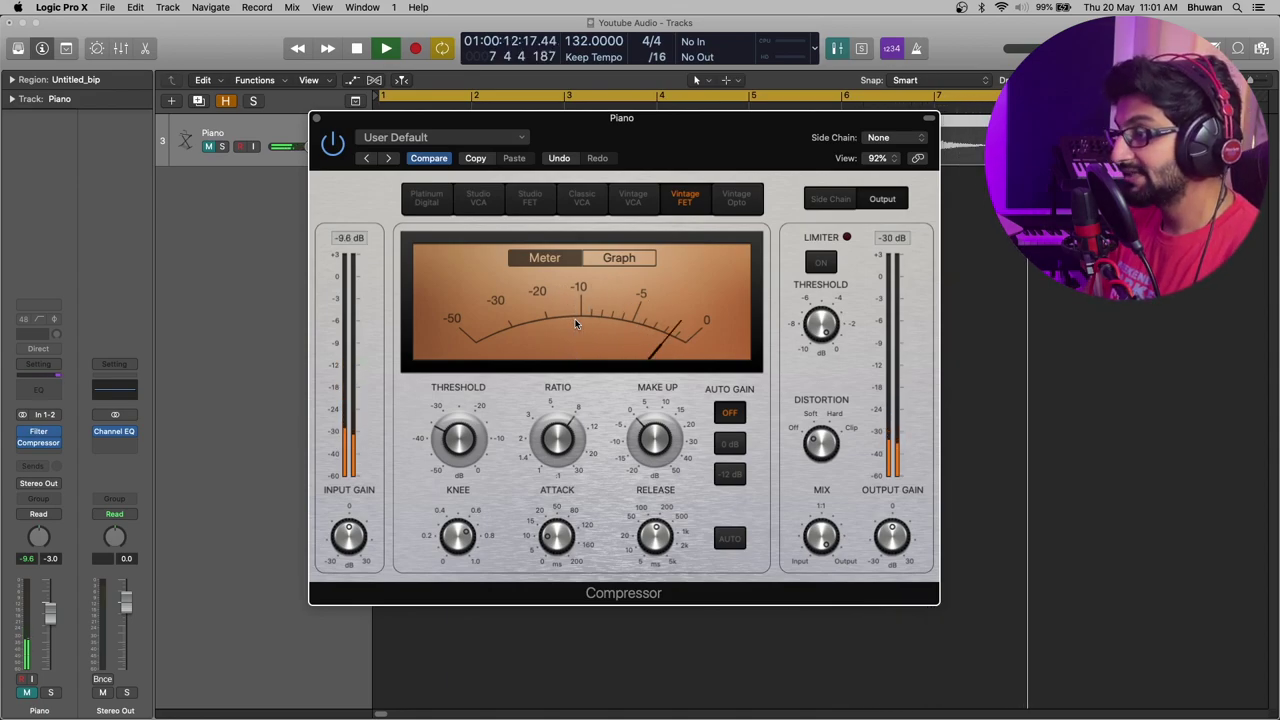
# Settle the Vintage FET threshold at -11.0 dB and raise the ratio from 4.2:1 to 5.0:1
pyautogui.moveTo(452, 446); pyautogui.dragTo(449, 452)
pyautogui.moveTo(558, 445); pyautogui.dragTo(565, 455)
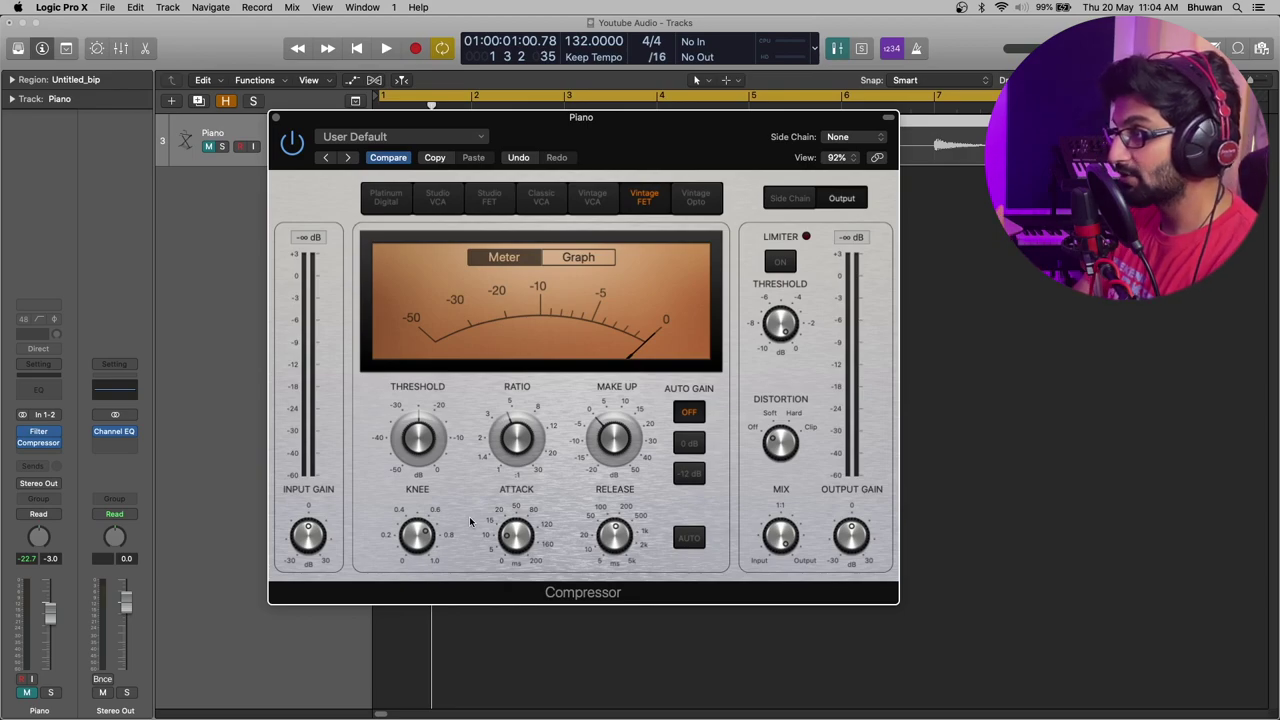
pyautogui.moveTo(408, 443)
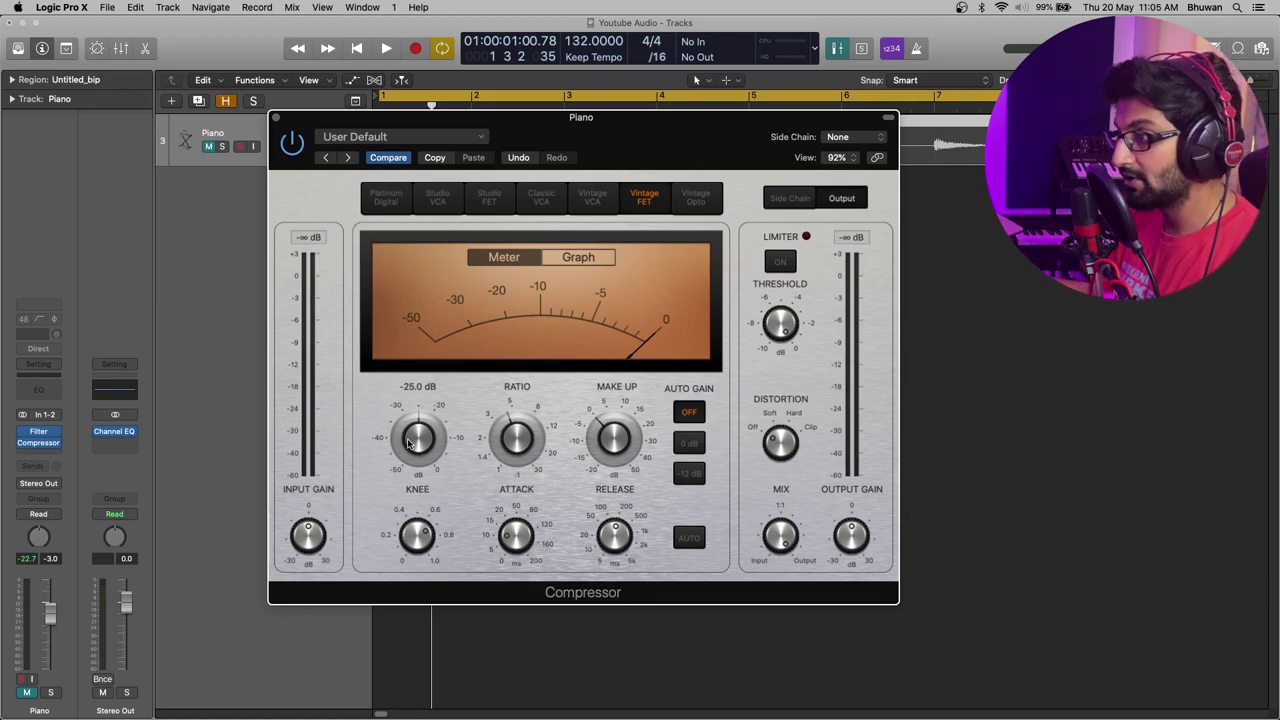
pyautogui.moveTo(408, 443); pyautogui.dragTo(426, 481)
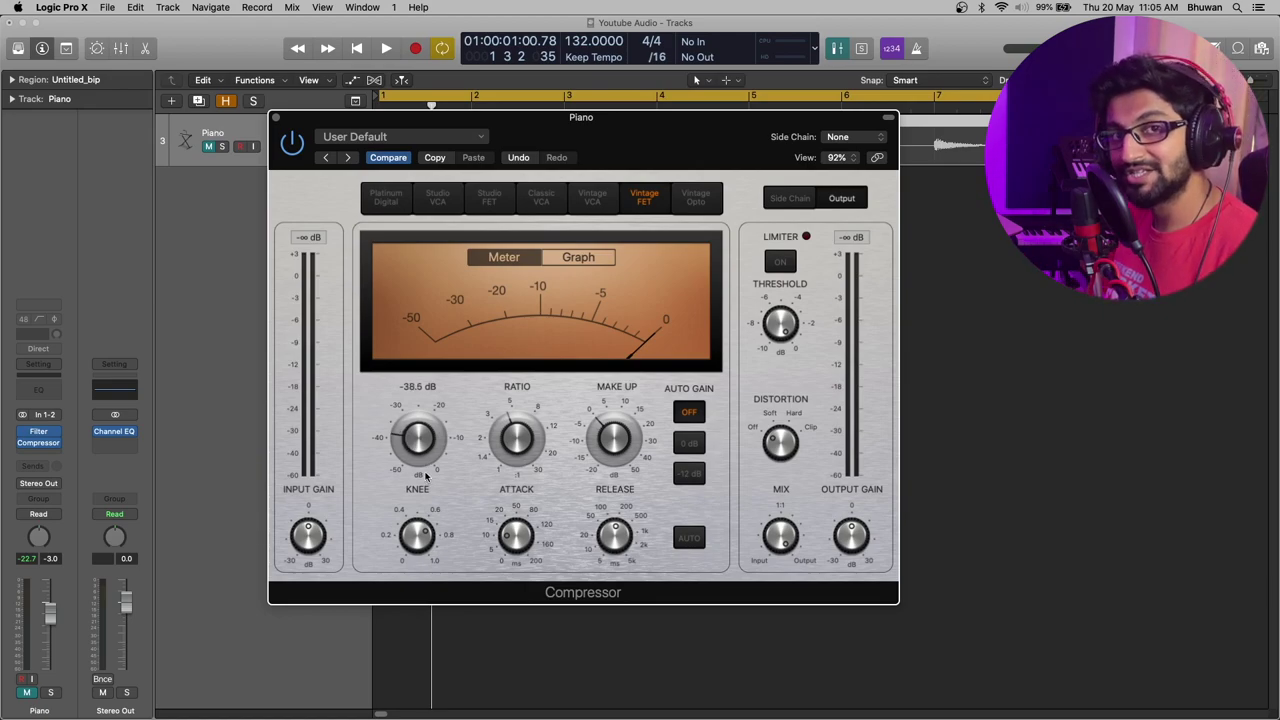
pyautogui.moveTo(426, 477); pyautogui.dragTo(432, 345)
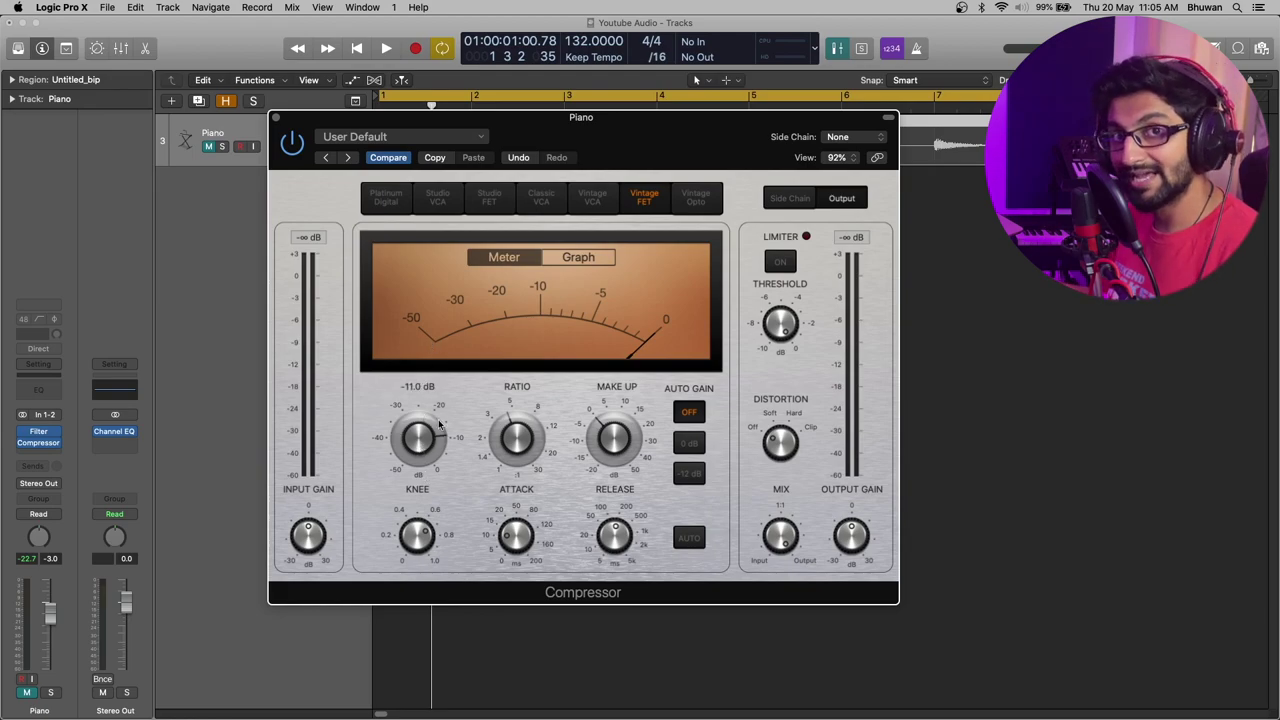
pyautogui.click(519, 440)
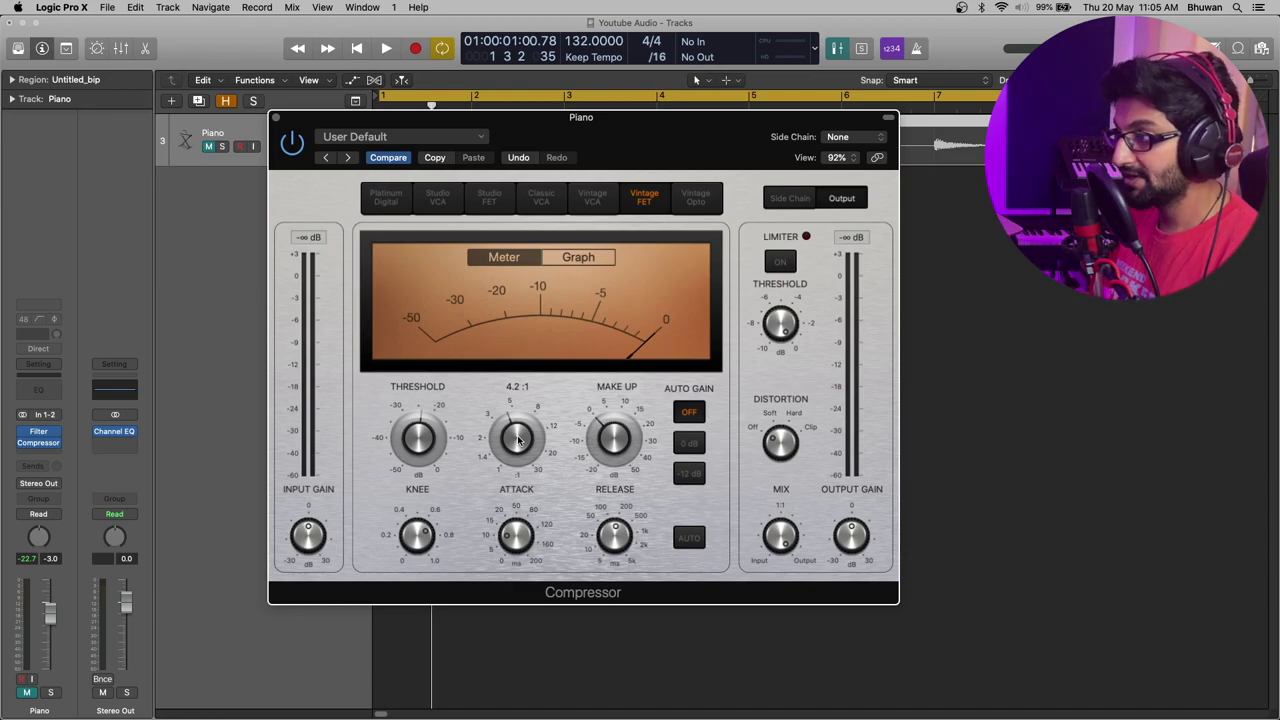
pyautogui.moveTo(519, 440); pyautogui.dragTo(520, 430)
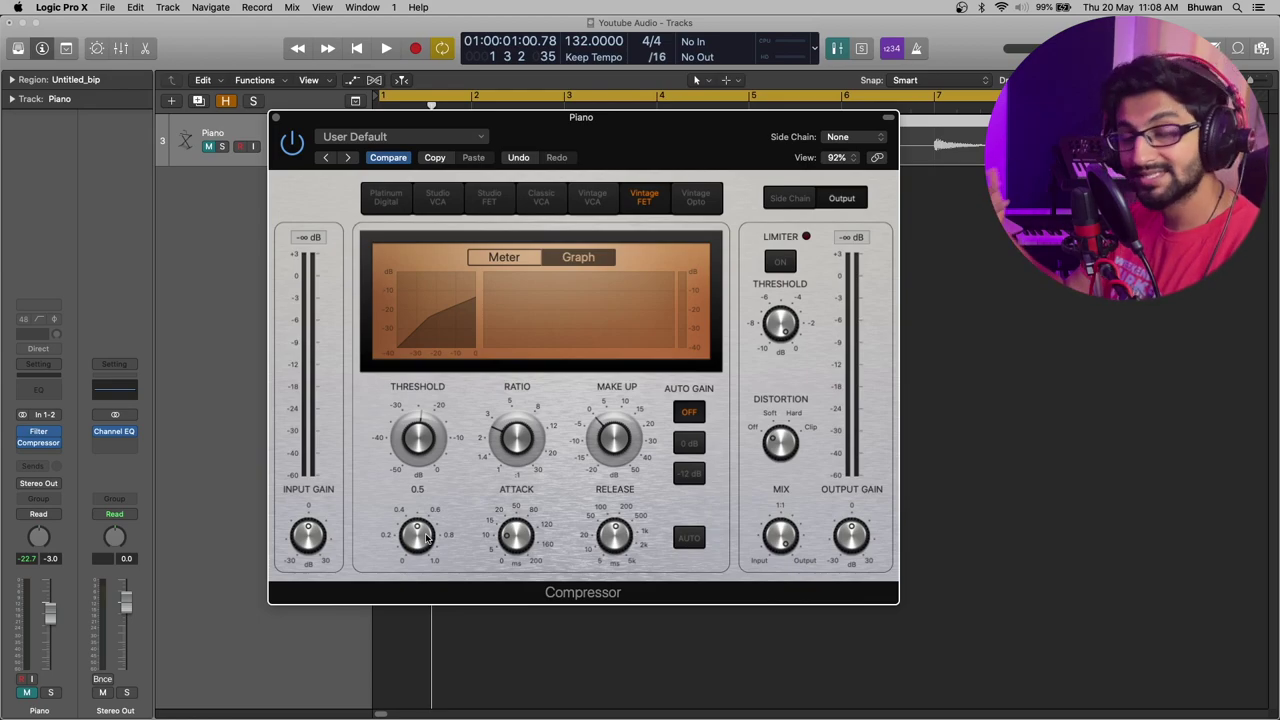
# Sweep the knee from 0.5 up to 1.0 and back down harder, then check the 18.5 ms attack
pyautogui.moveTo(427, 537); pyautogui.dragTo(423, 495)
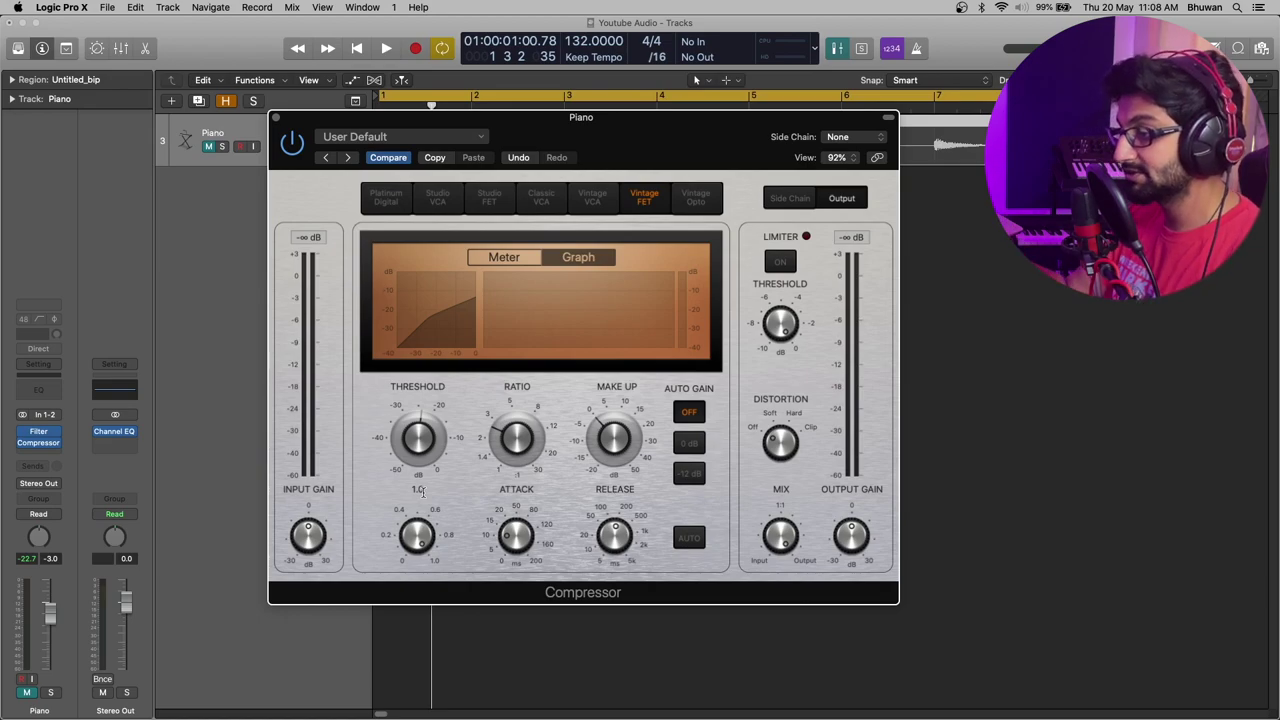
pyautogui.moveTo(420, 490); pyautogui.dragTo(428, 610)
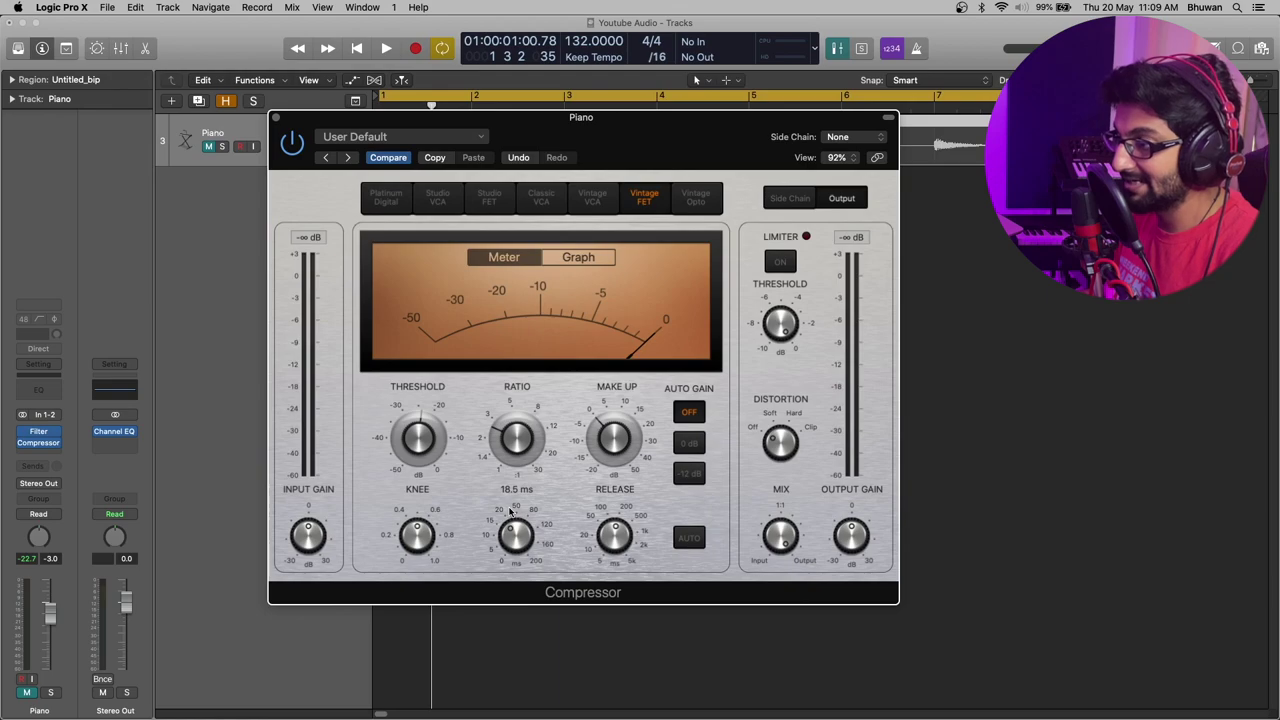
pyautogui.click(519, 537)
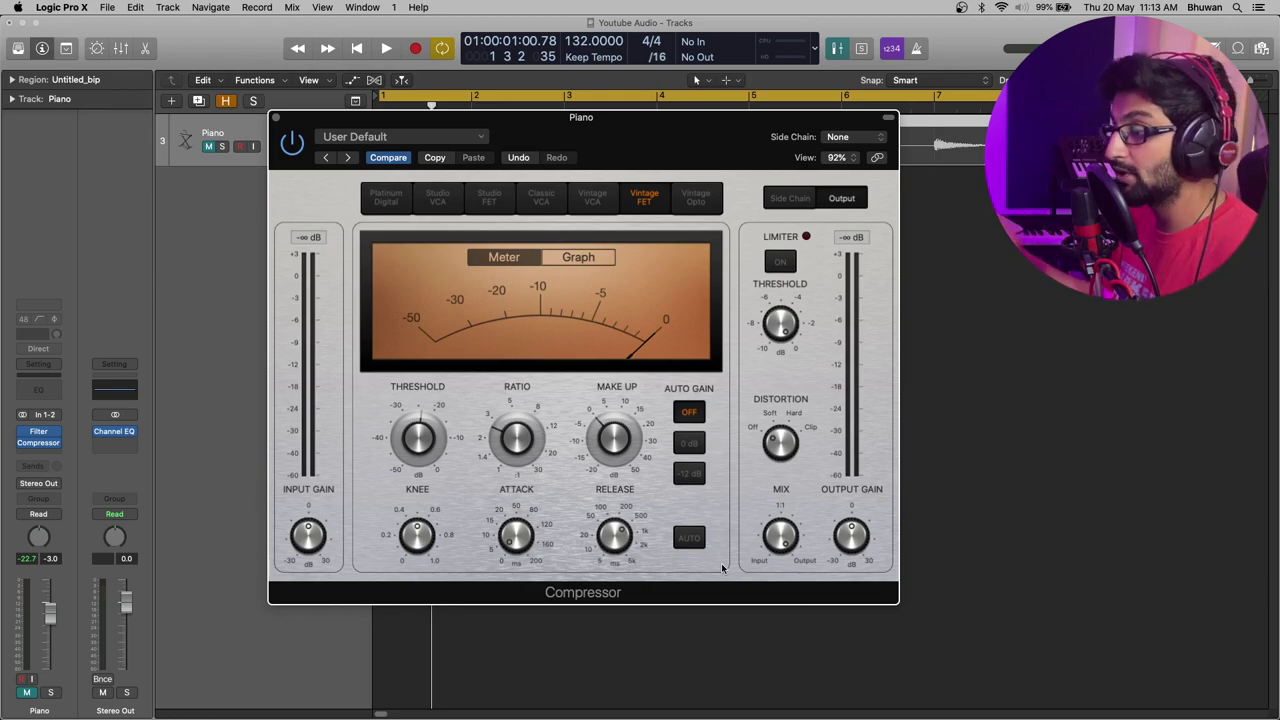
# Read the compressor's Output Gain and Mix values
pyautogui.moveTo(872, 560)
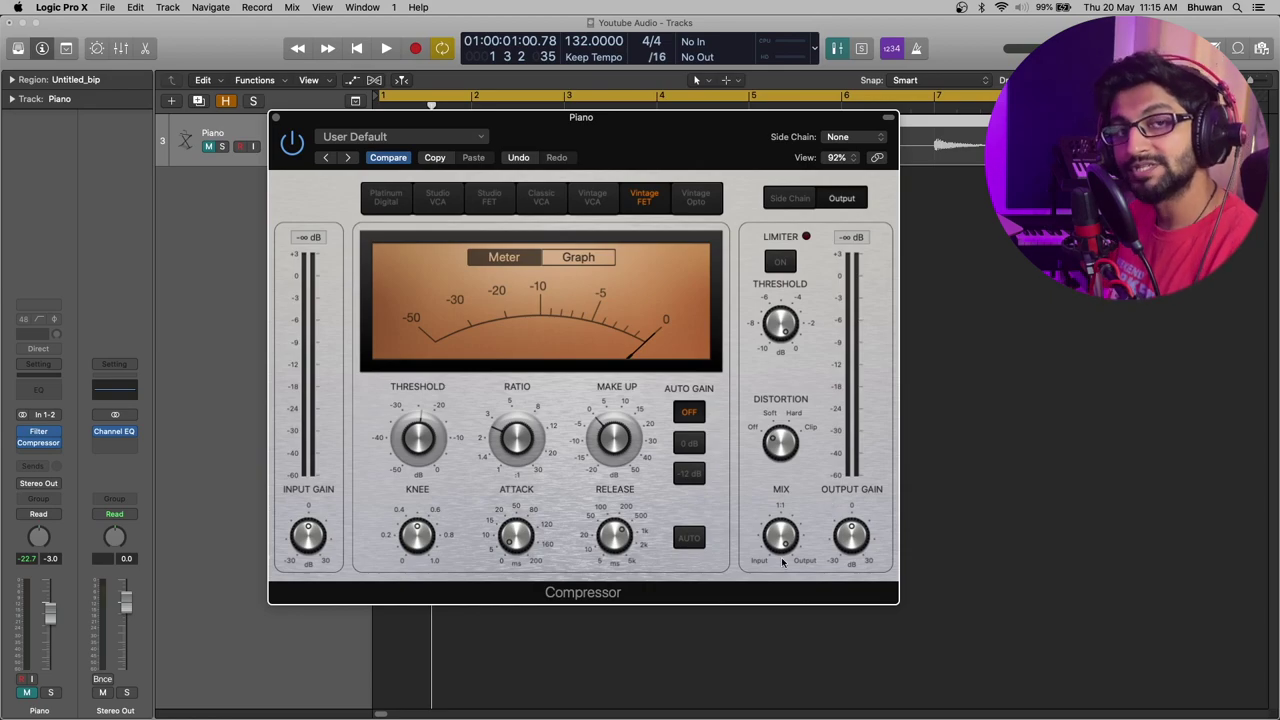
pyautogui.moveTo(783, 562)
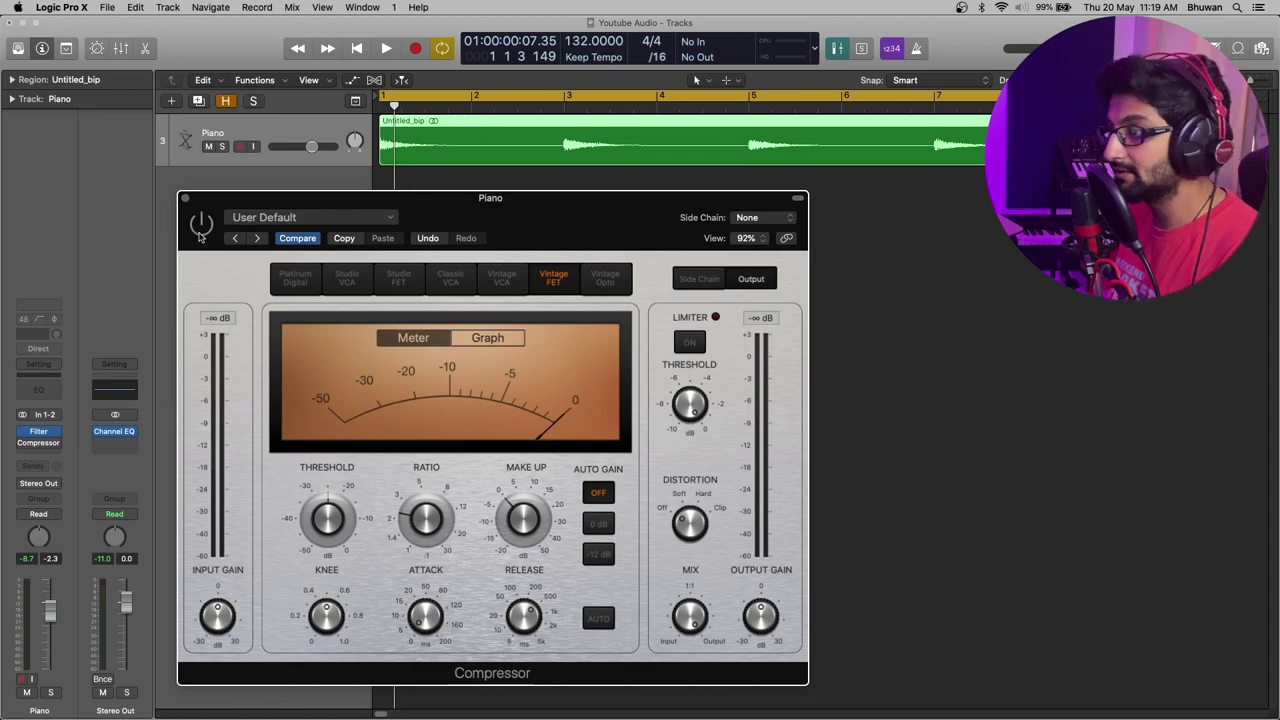
# Play and stop the piano part, then replay it with the threshold at -28.0 dB
pyautogui.press('space')
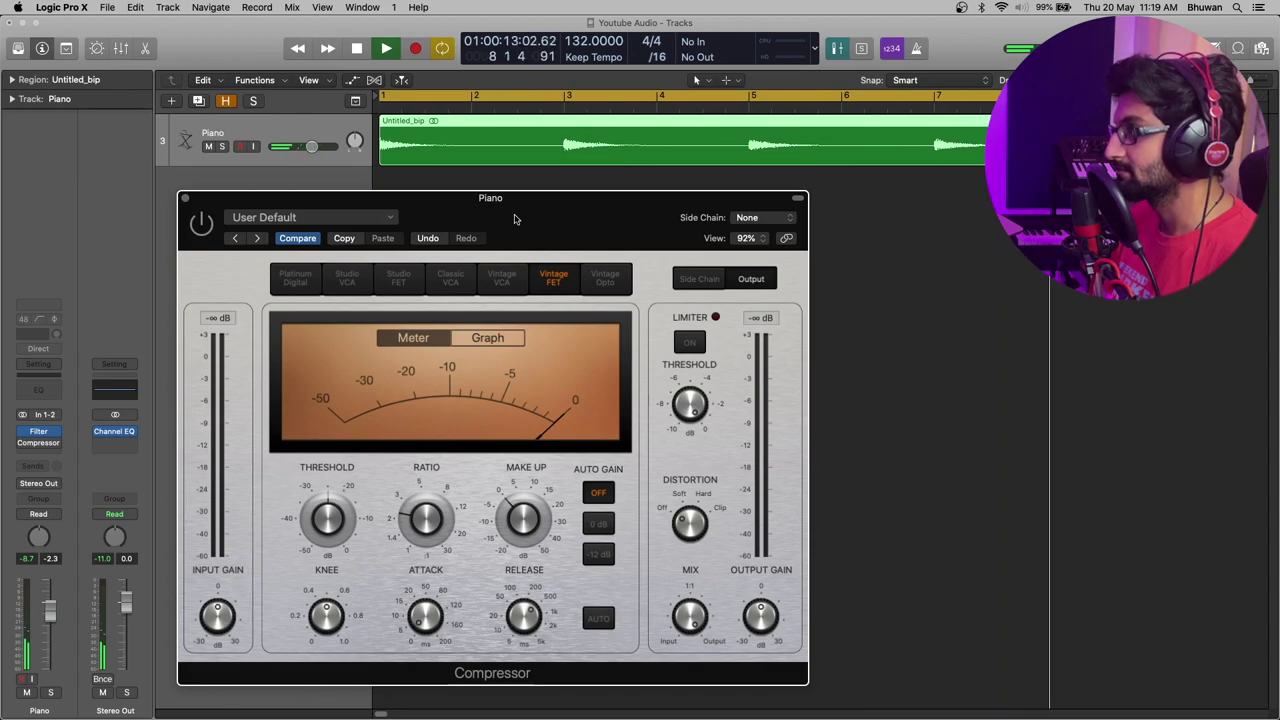
pyautogui.press('space')
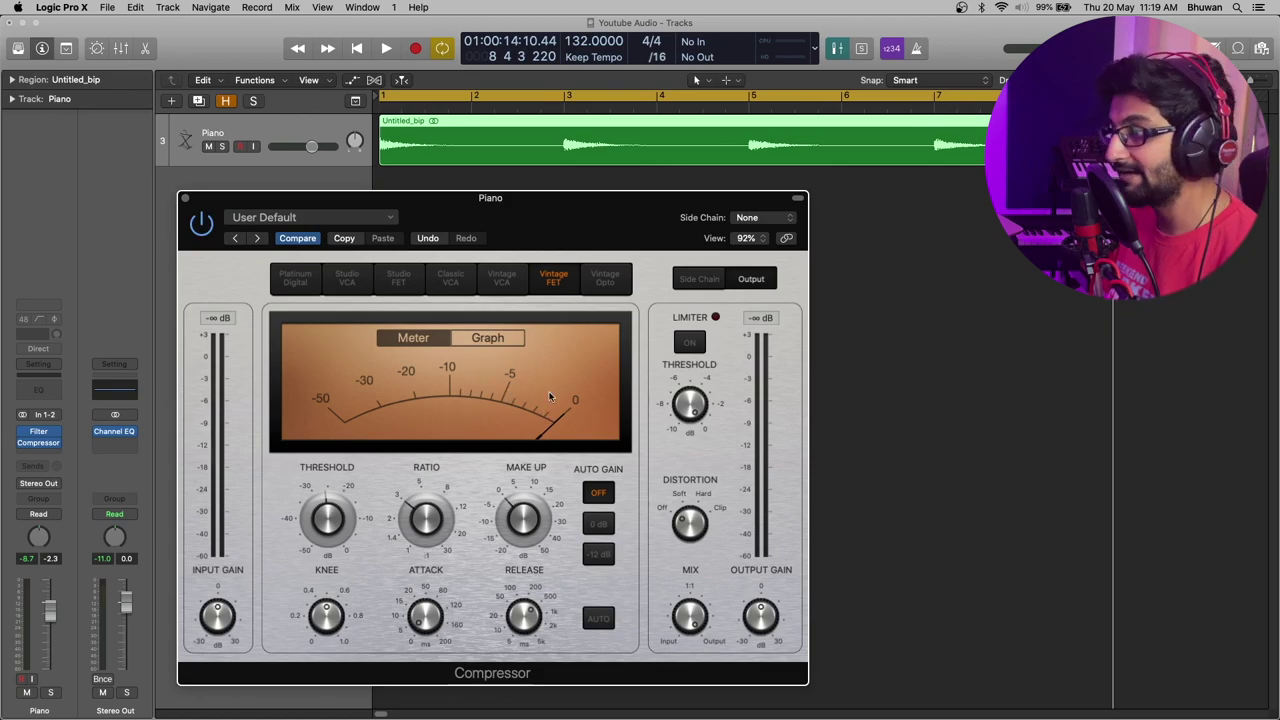
pyautogui.press('space')
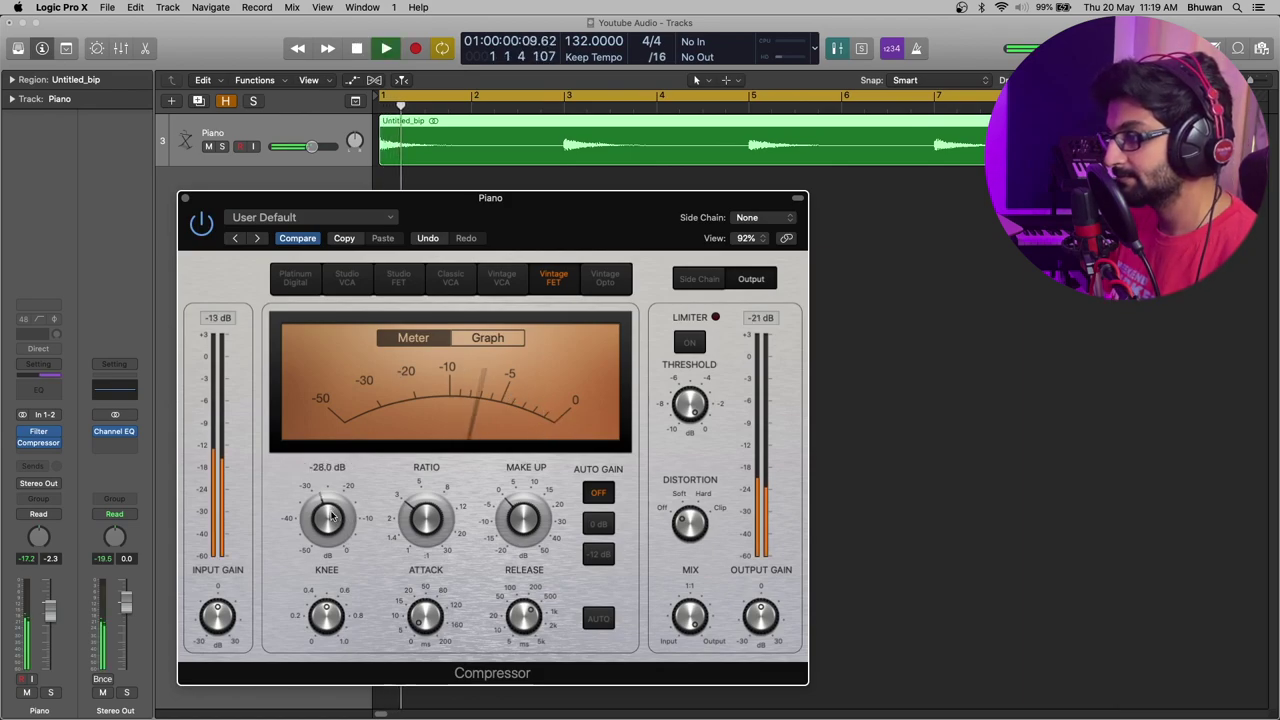
# Raise the threshold from -28.0 dB to -25.0 dB while the piano plays
pyautogui.moveTo(334, 517); pyautogui.dragTo(335, 510)
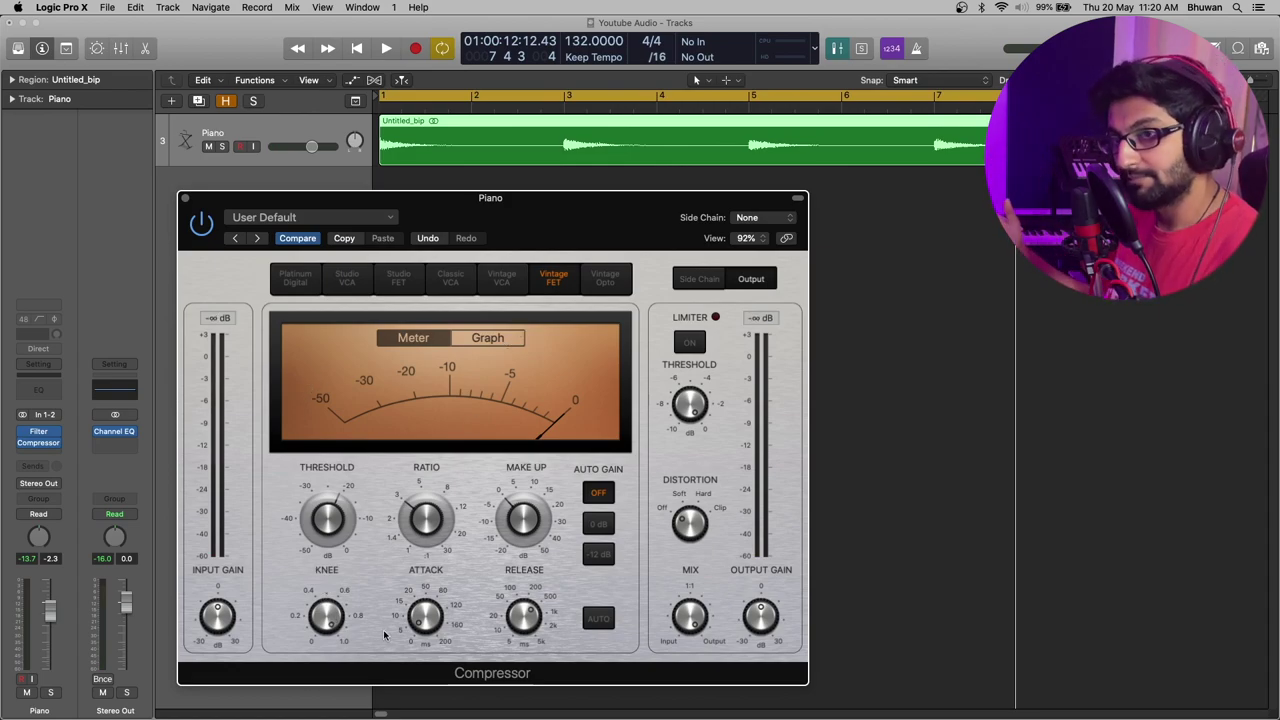
# Restart playback and nudge the threshold from -22.5 to -21.5 dB
pyautogui.press('space')
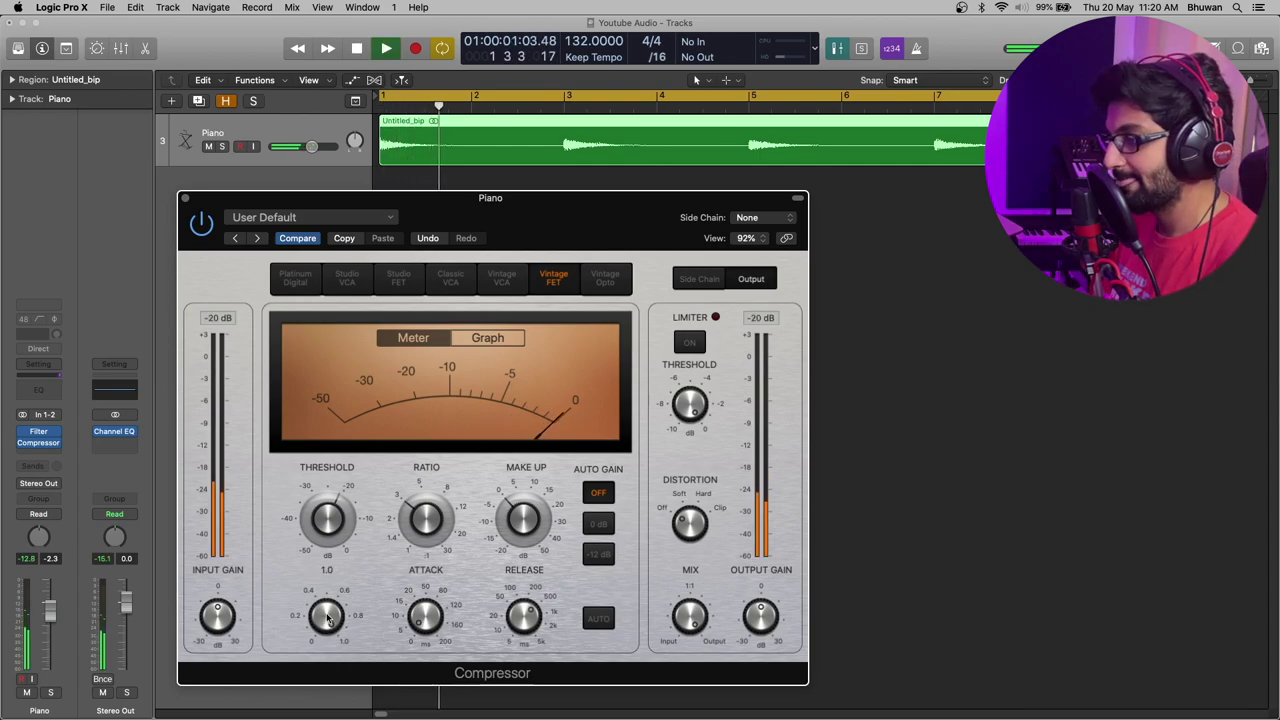
pyautogui.moveTo(318, 512)
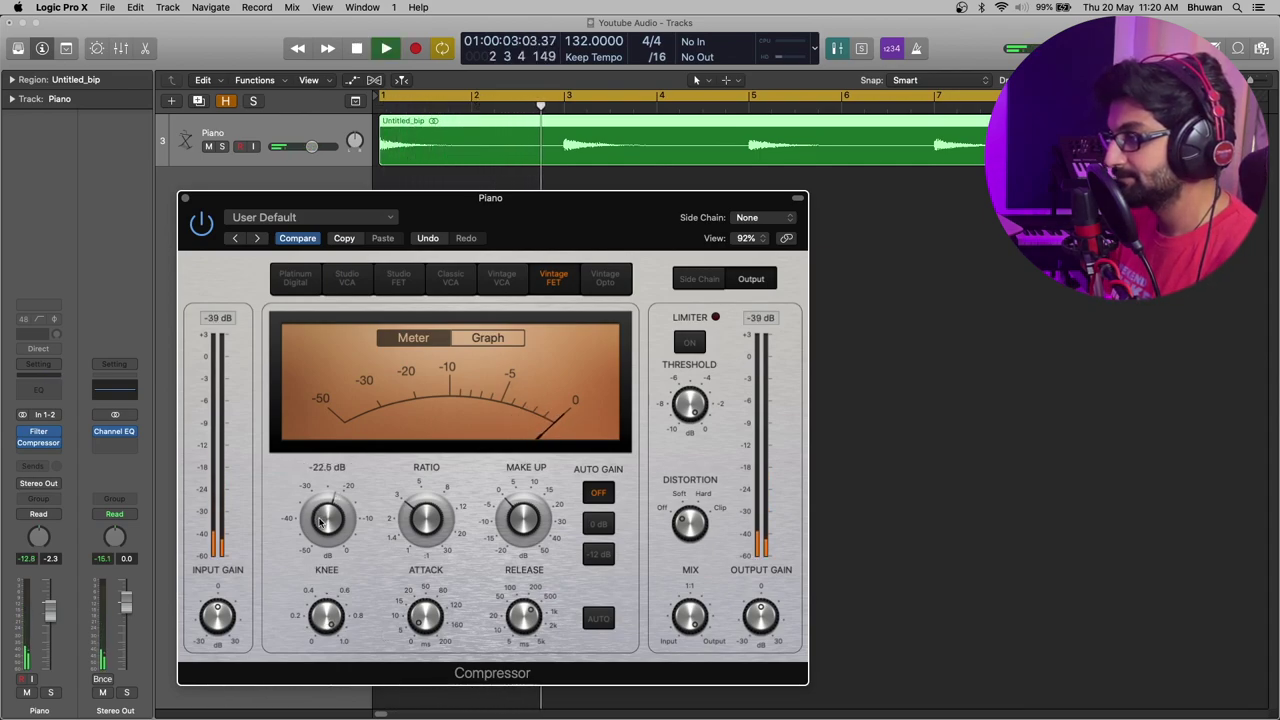
pyautogui.moveTo(320, 520); pyautogui.dragTo(320, 517)
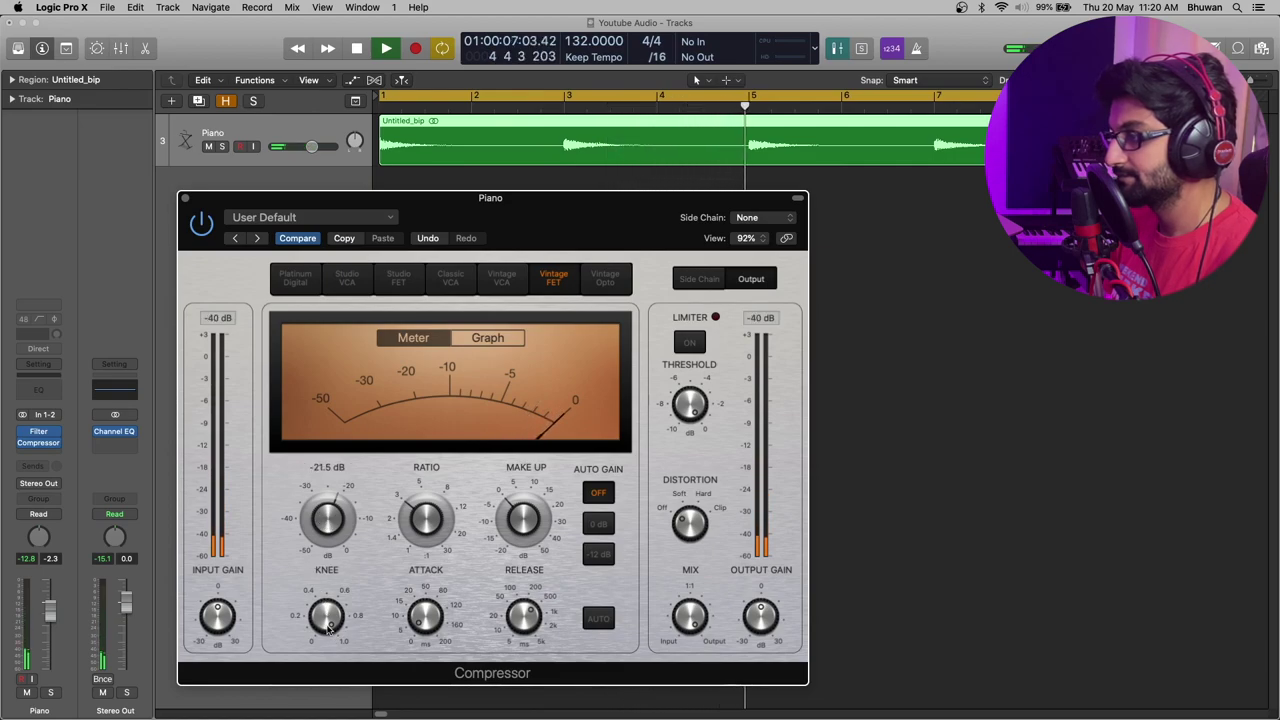
# Raise the attack time to 5.0 ms, then 10.0 ms, and audition the piano
pyautogui.moveTo(328, 622)
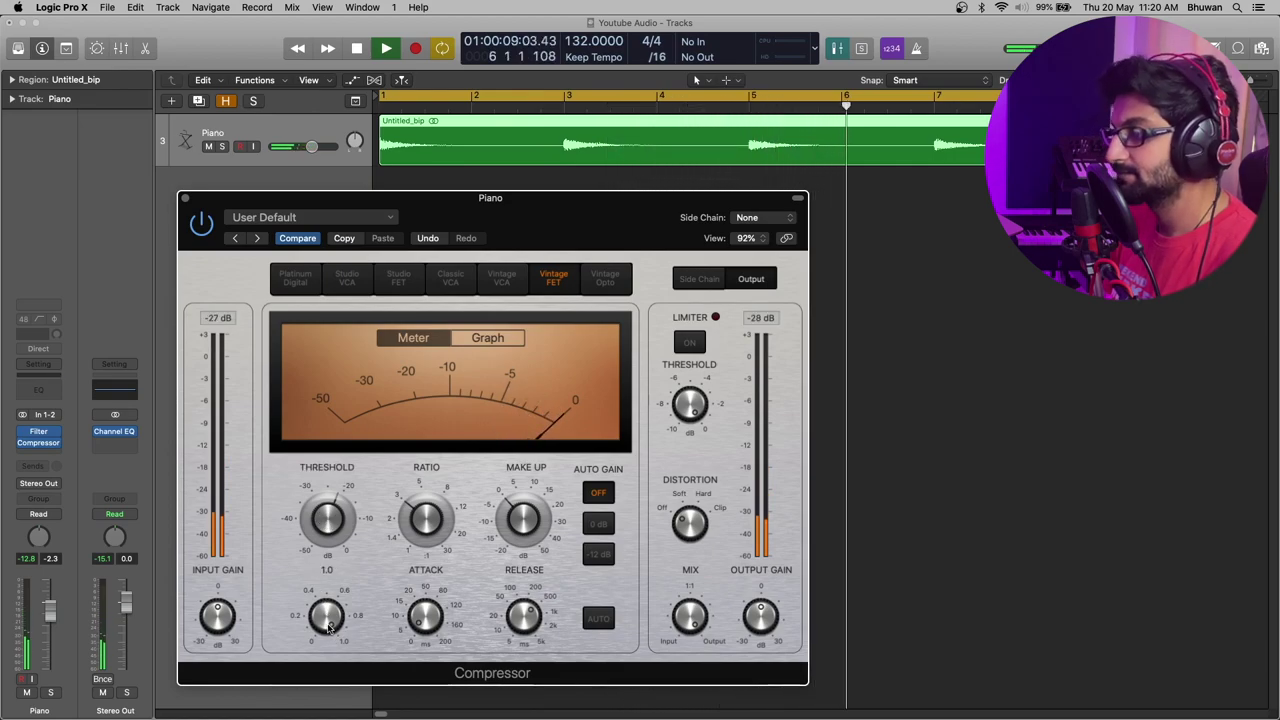
pyautogui.moveTo(420, 620)
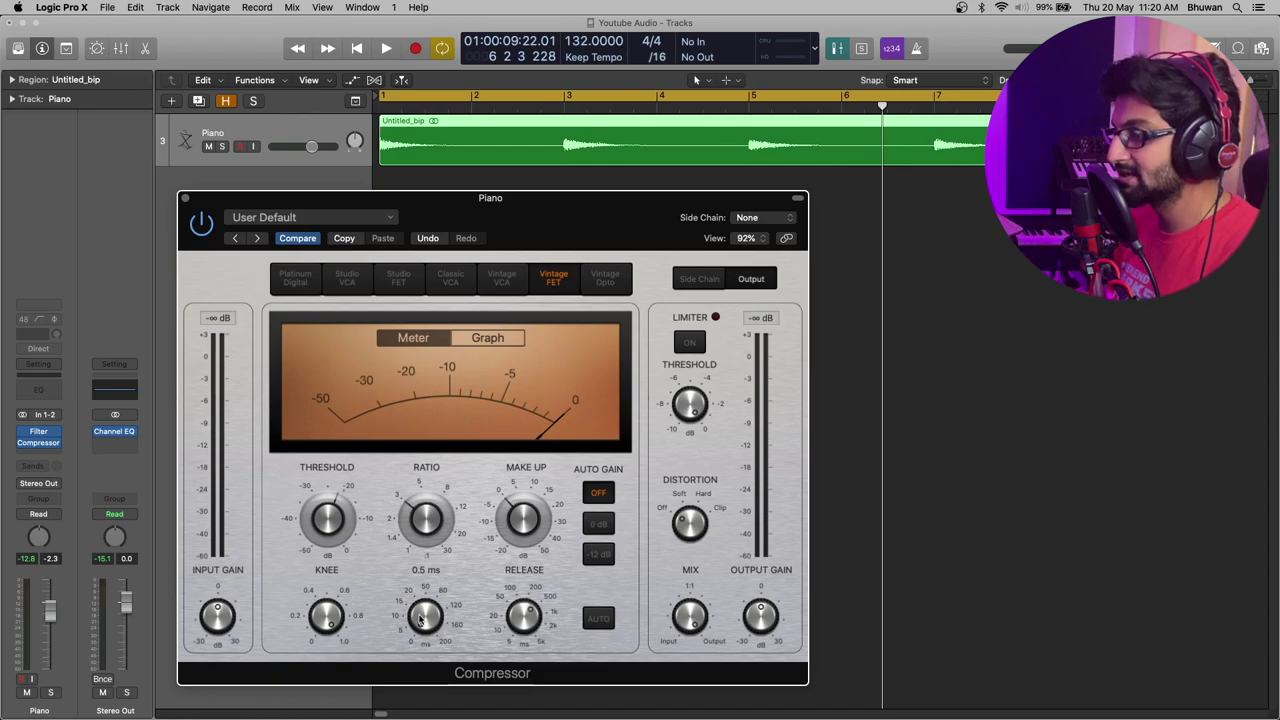
pyautogui.moveTo(420, 620); pyautogui.dragTo(415, 607)
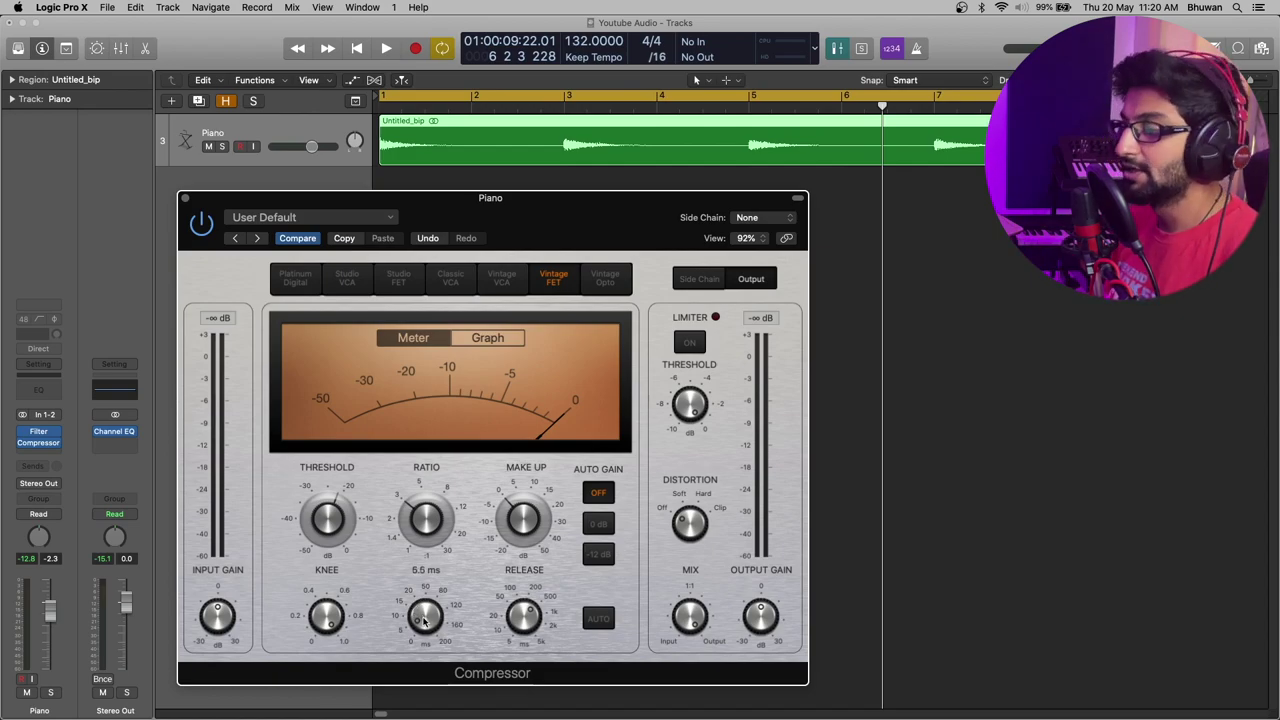
pyautogui.moveTo(424, 618); pyautogui.dragTo(419, 611)
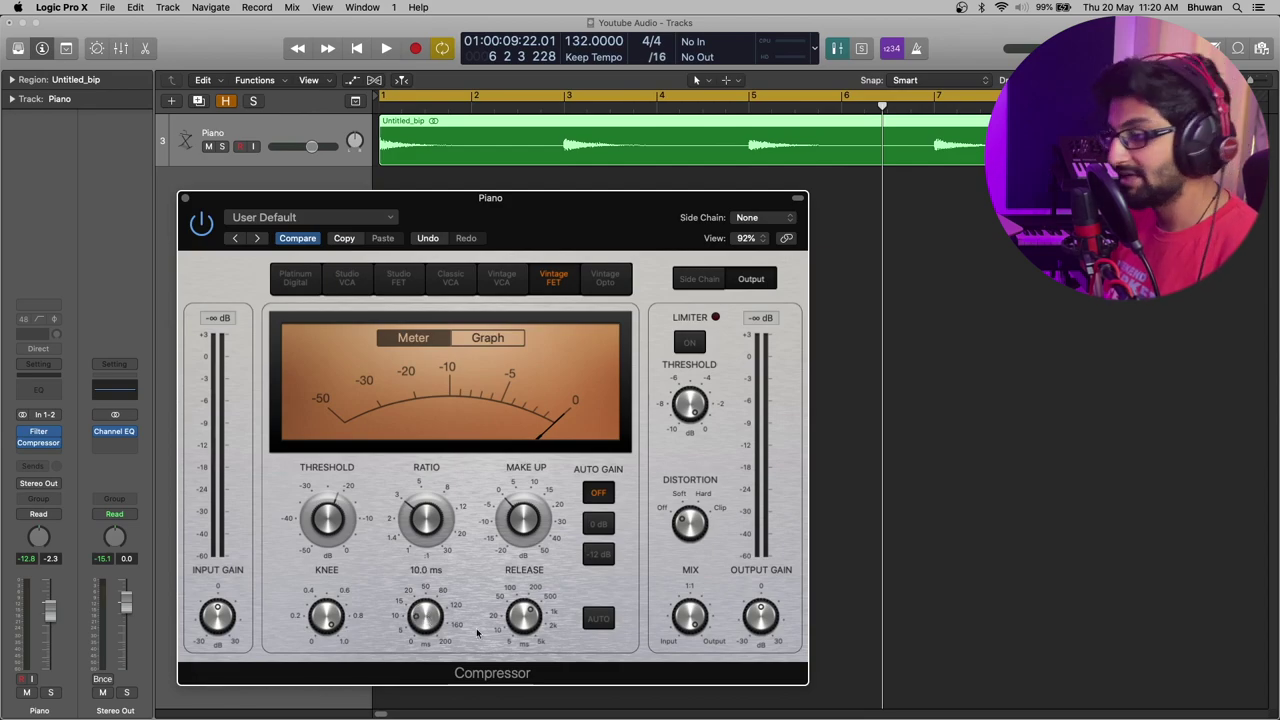
pyautogui.press('space')
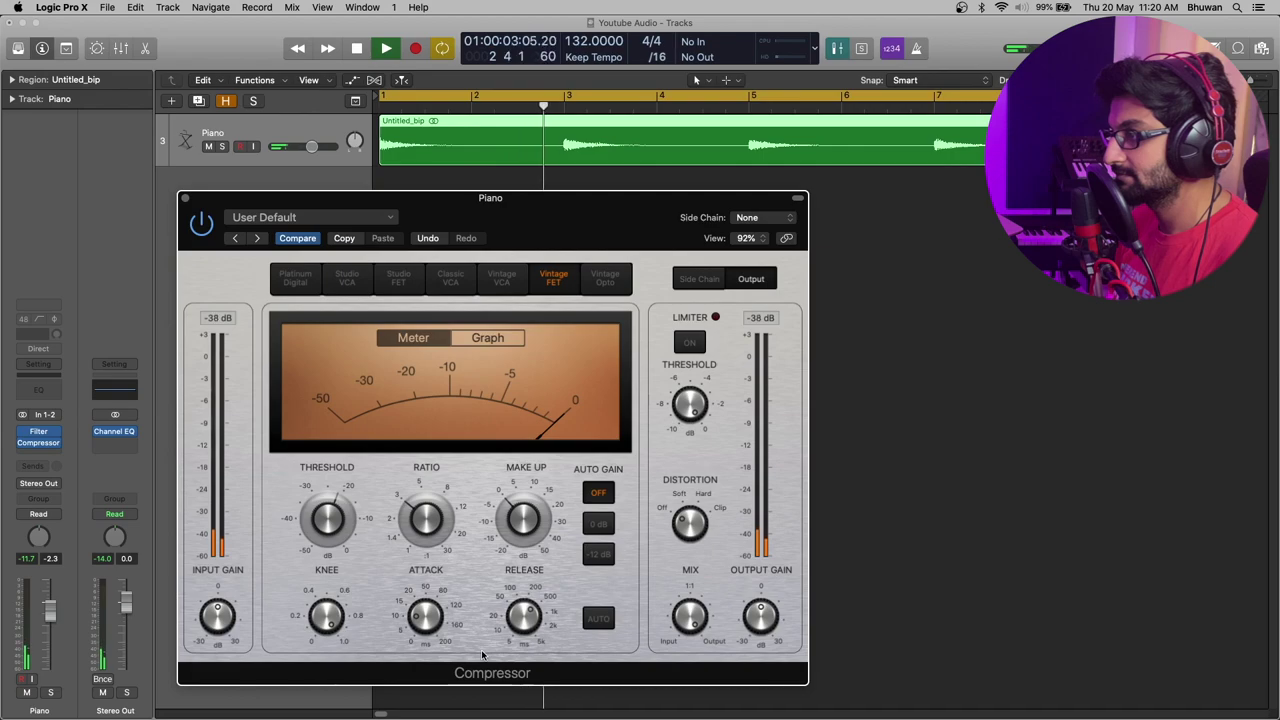
# Lengthen the release time to about 620 ms and stop playback
pyautogui.moveTo(527, 620); pyautogui.dragTo(529, 622)
pyautogui.press('space')
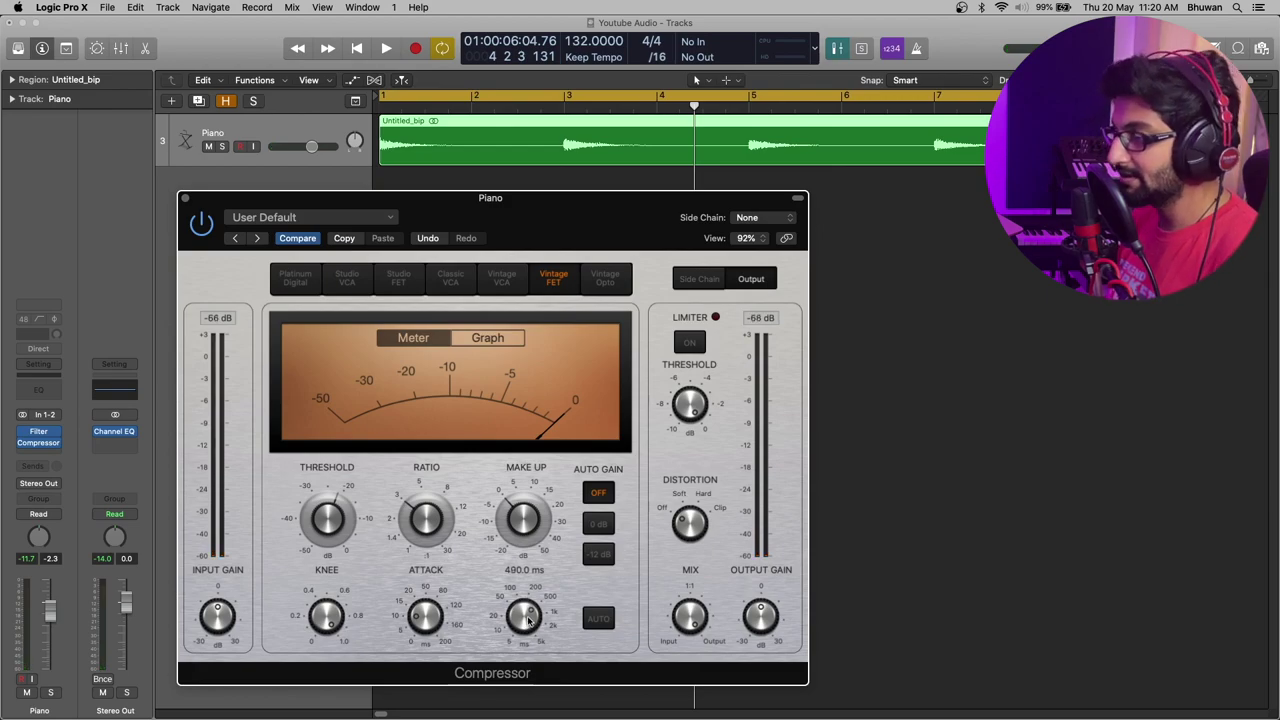
pyautogui.moveTo(528, 620); pyautogui.dragTo(529, 617)
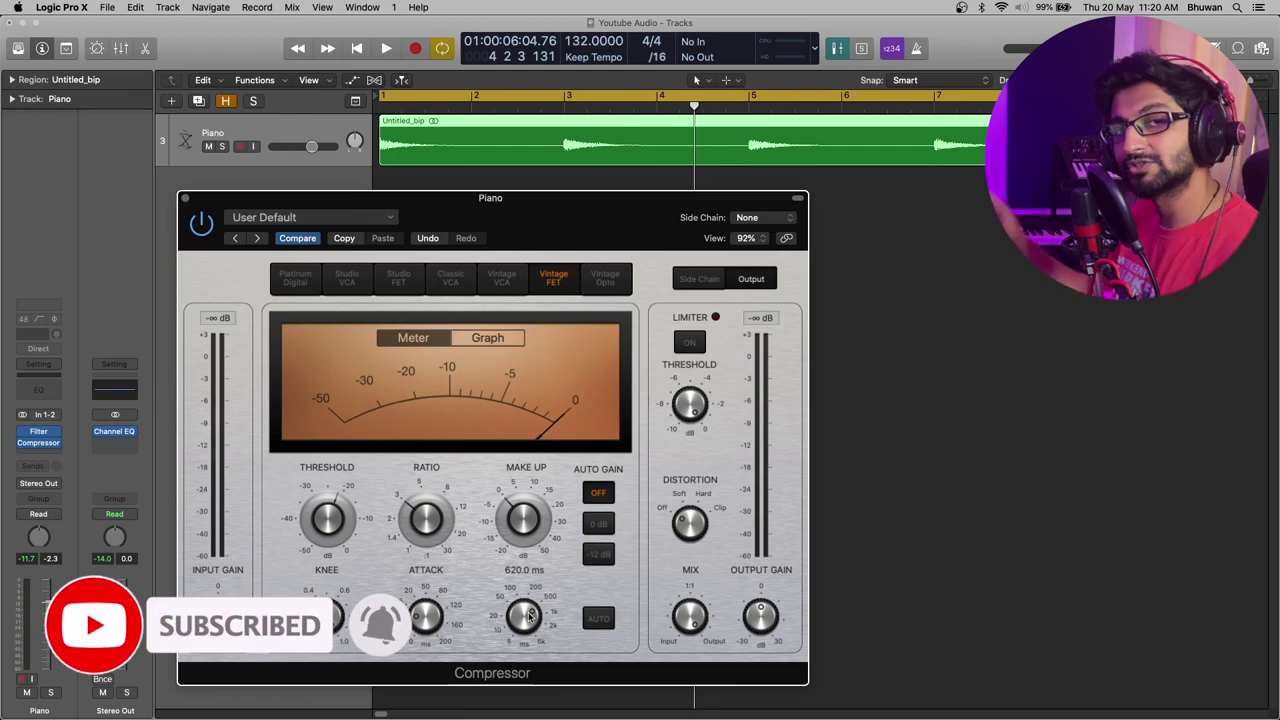
# Audition the piano through the compressor several times from bar 1
pyautogui.press('space')
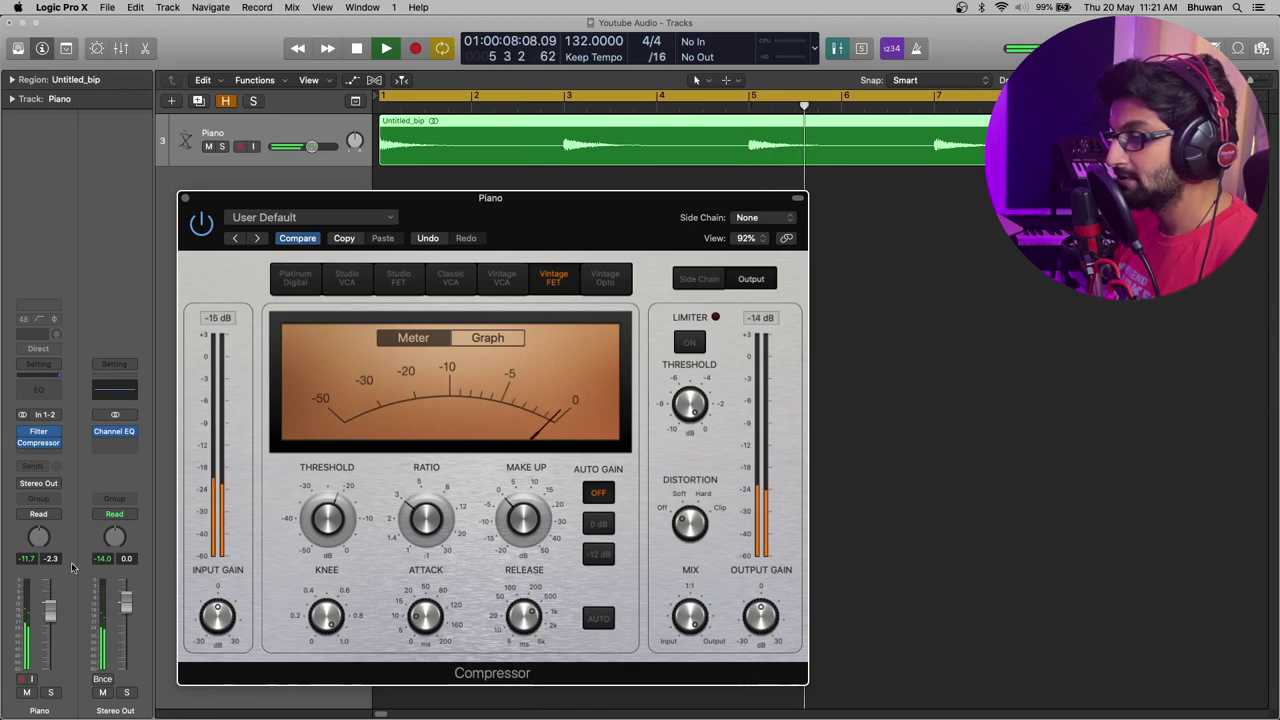
pyautogui.press('space')
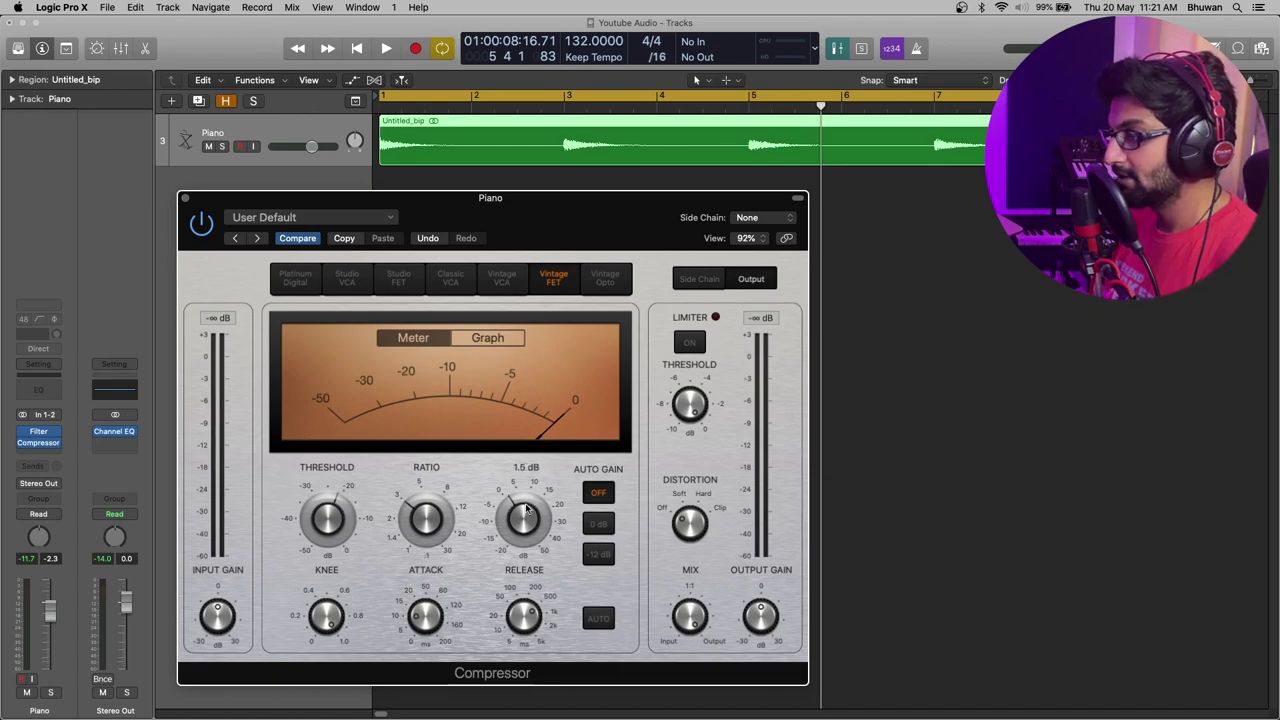
pyautogui.press('space')
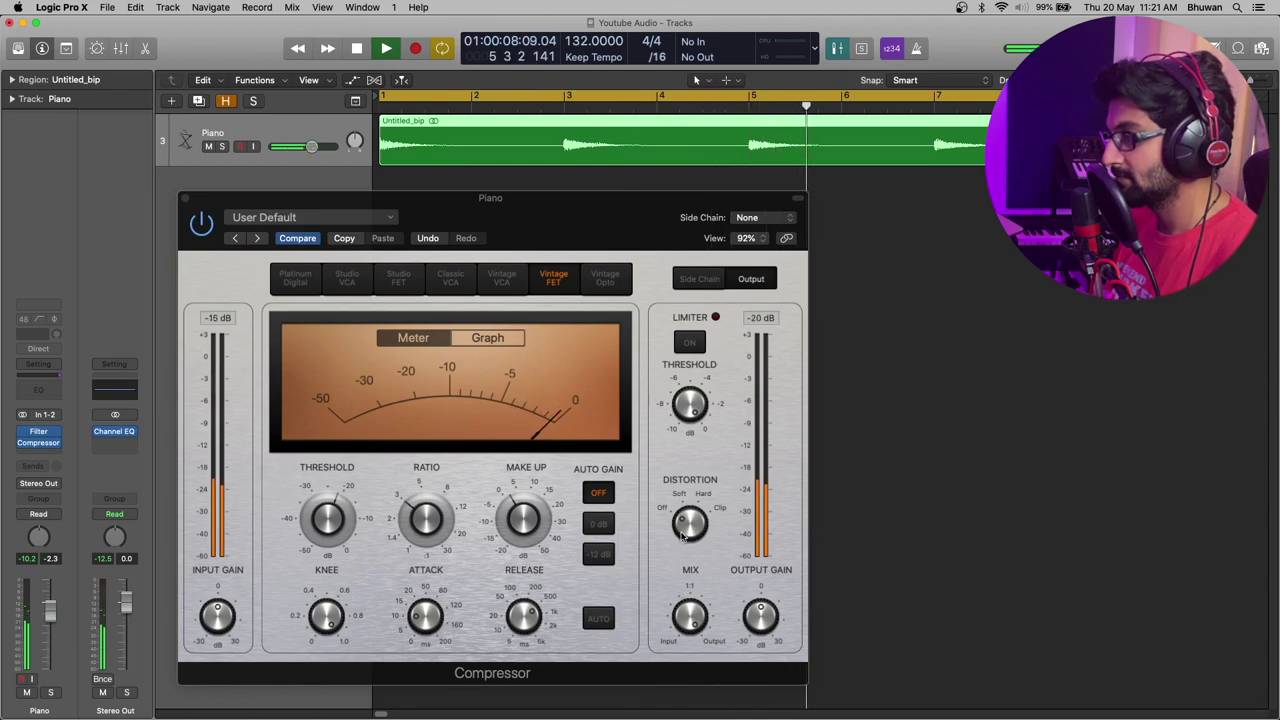
pyautogui.press('space')
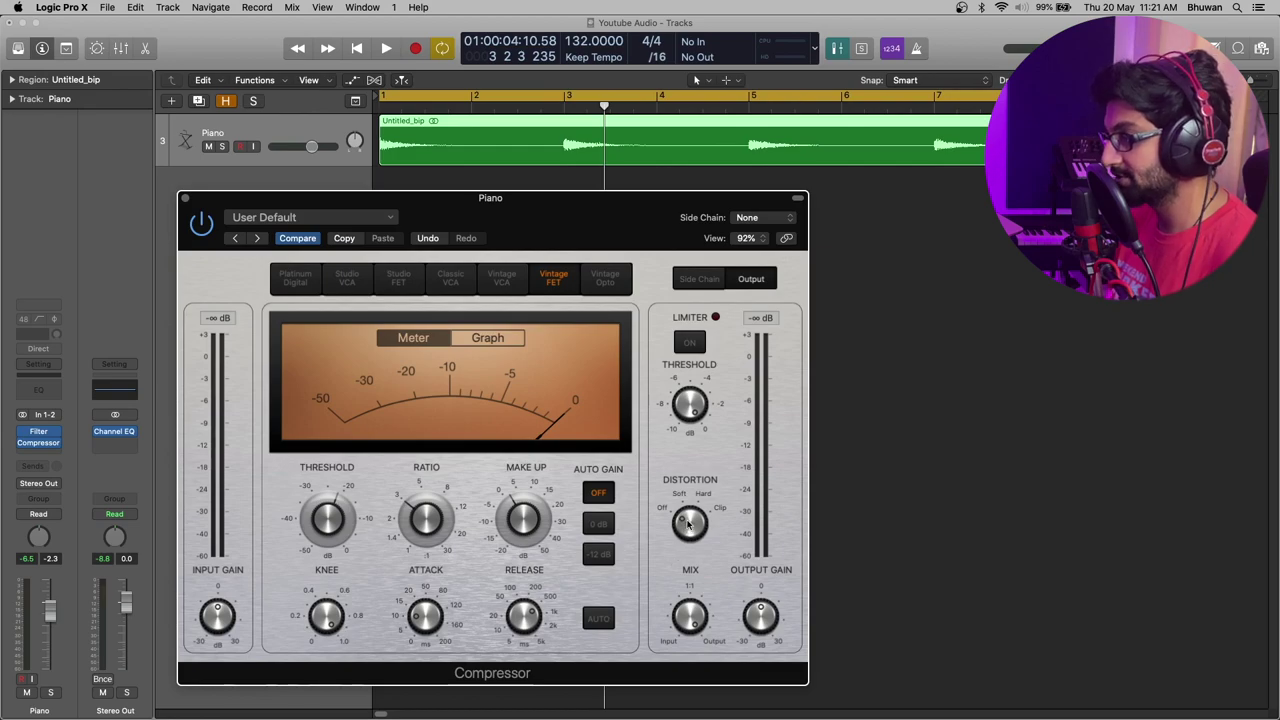
pyautogui.press('Return')
pyautogui.press('space')
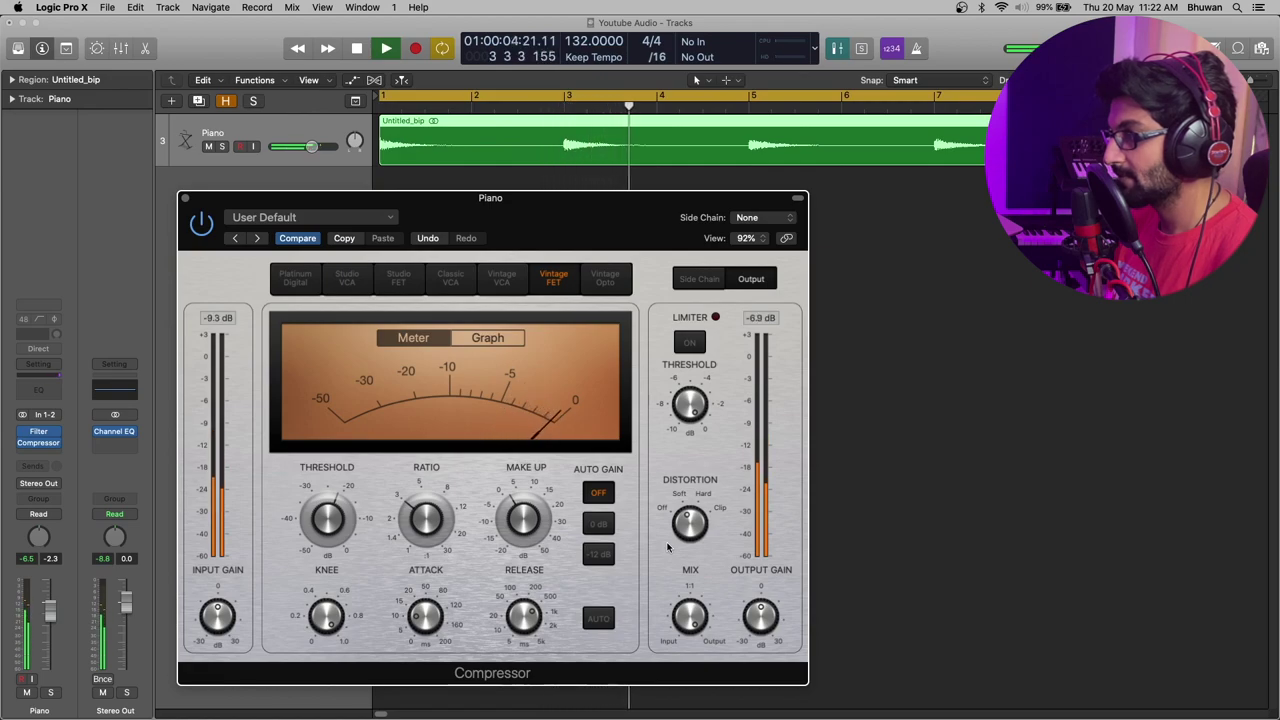
pyautogui.press('space')
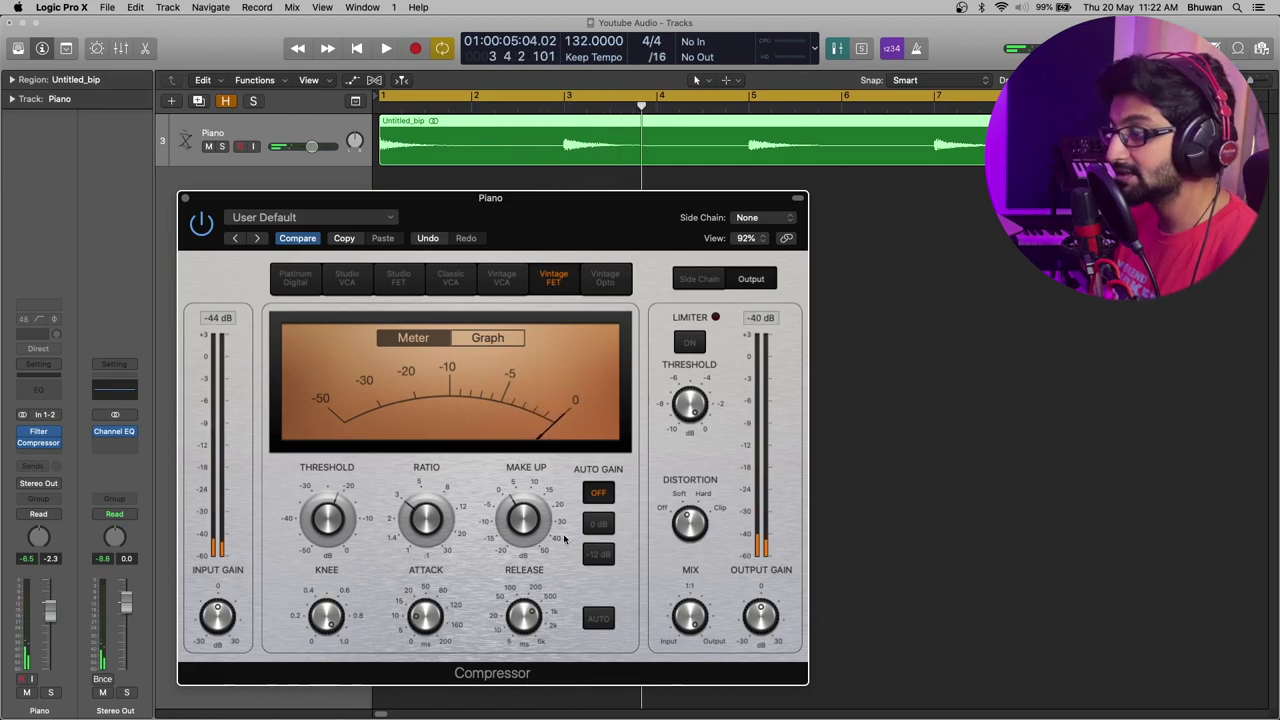
# Lower the makeup gain to 1.0 dB, clear the Piano peak read-out, and play it again
pyautogui.scroll(-1, 525, 521)
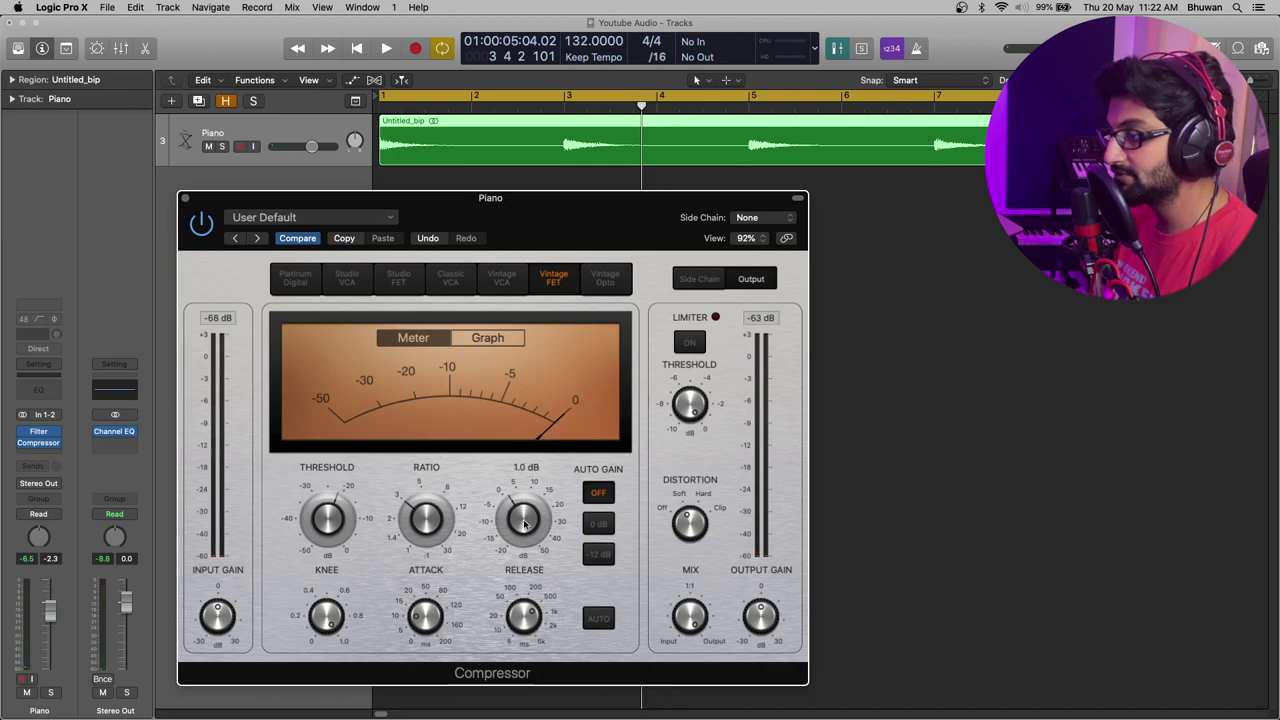
pyautogui.click(33, 564)
pyautogui.press('space')
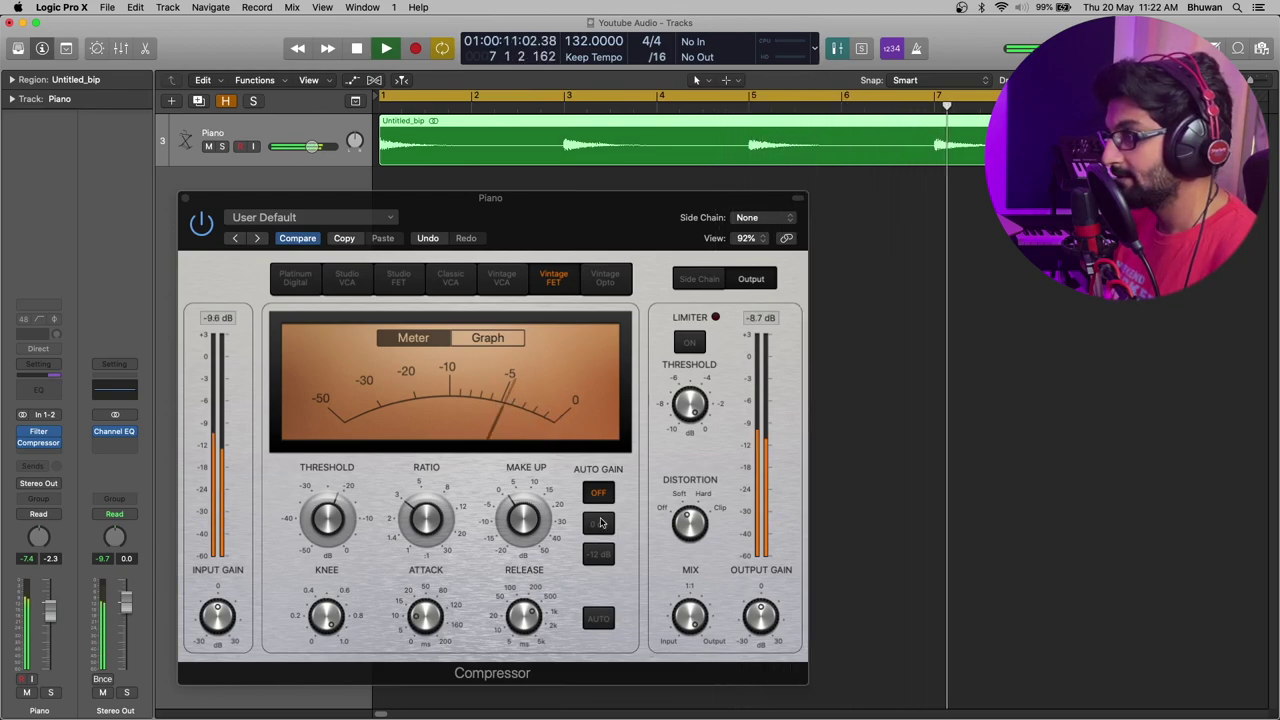
pyautogui.press('space')
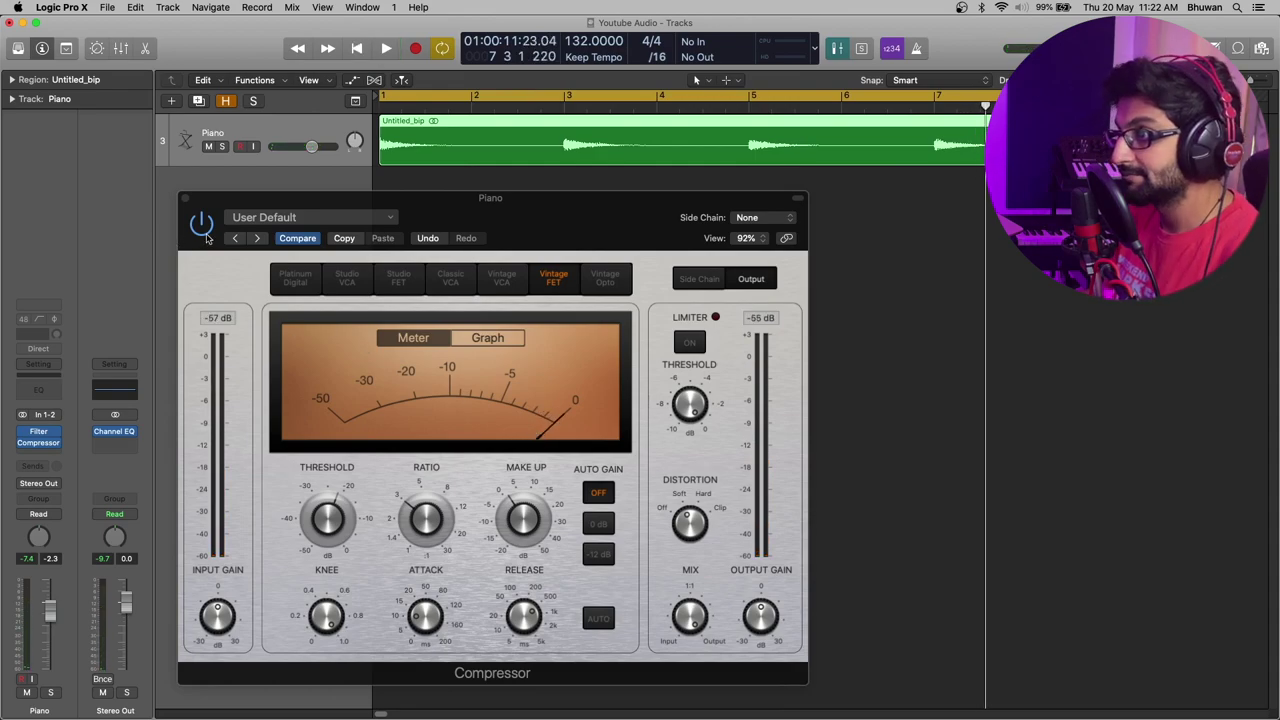
pyautogui.press('Return')
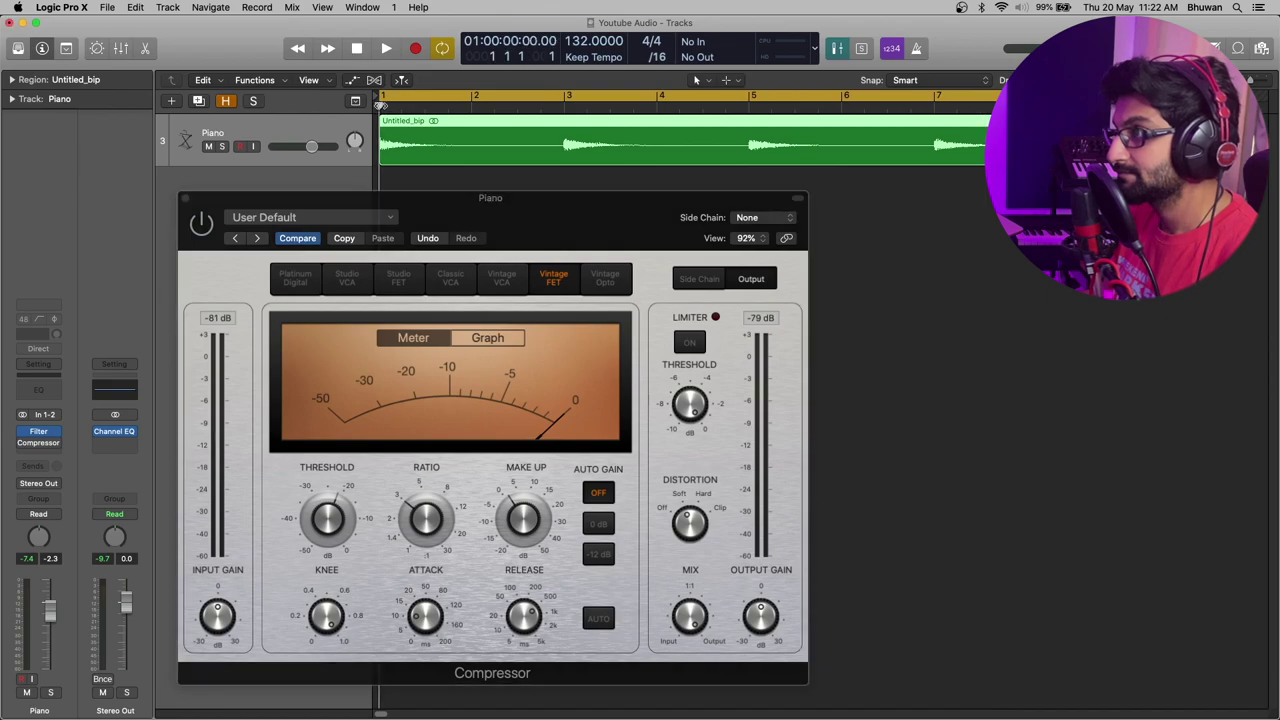
pyautogui.press('space')
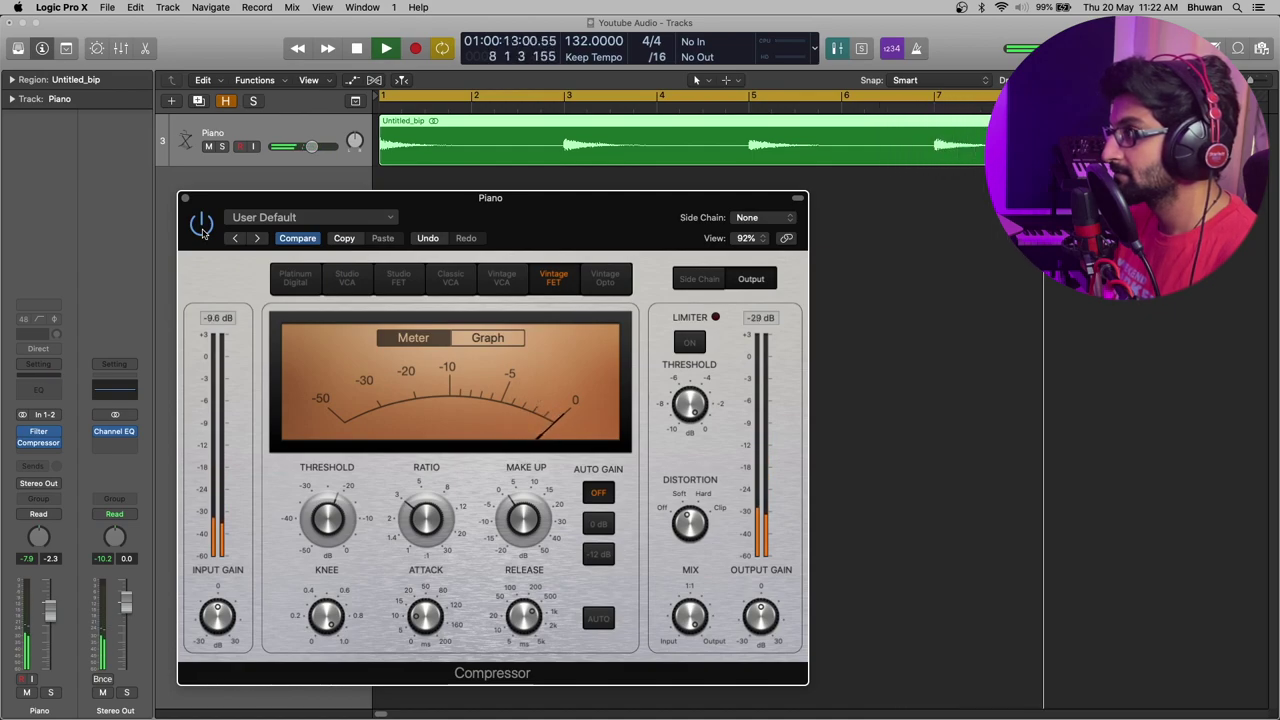
pyautogui.press('space')
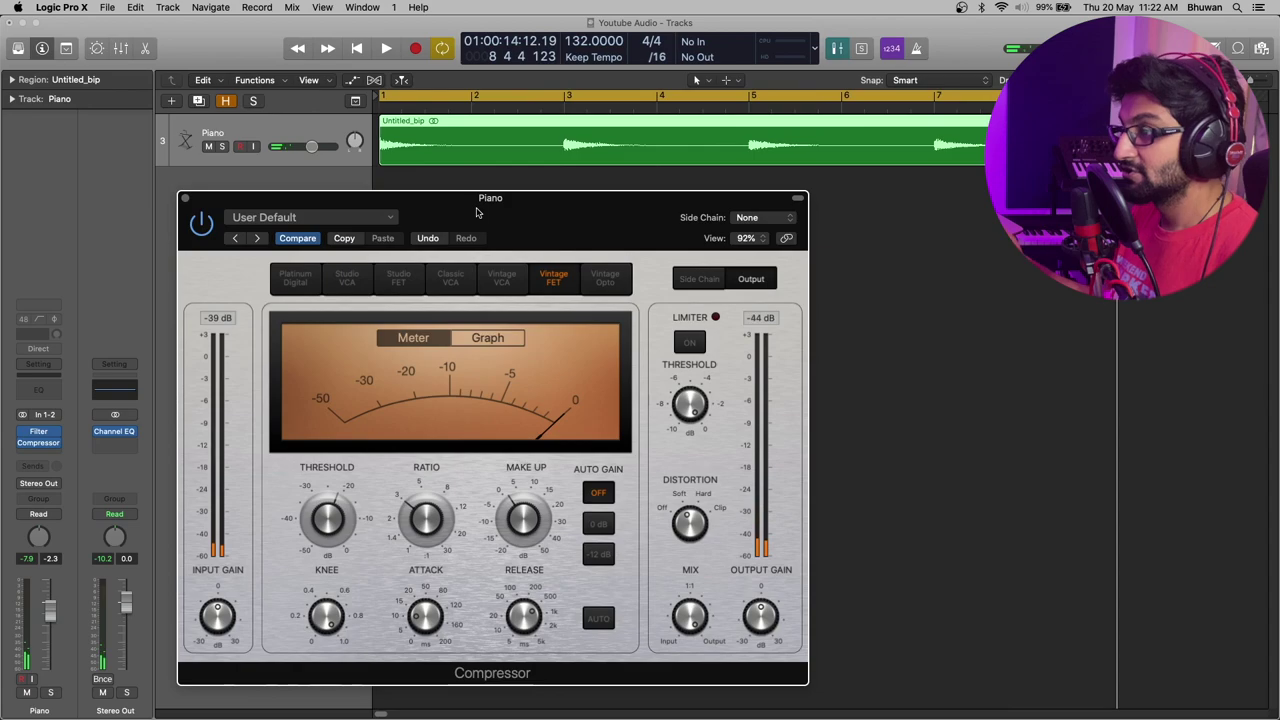